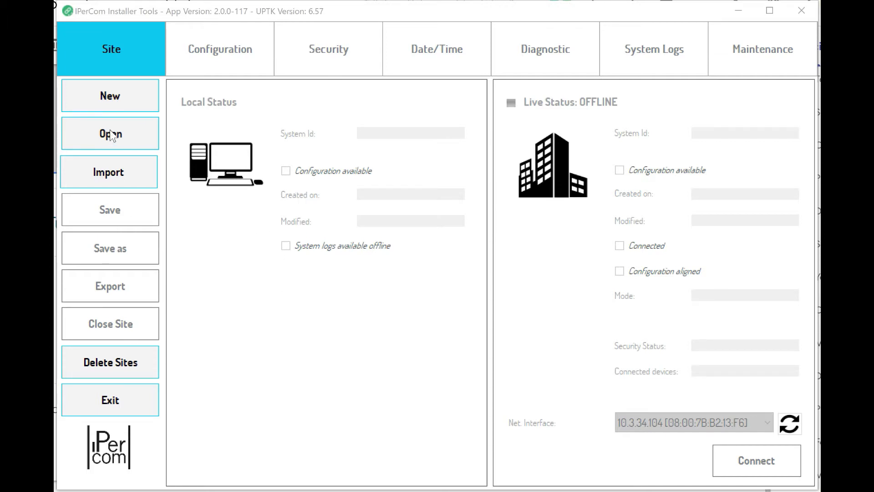
Create a new site named 'Demo Site' from the Site tab.
left_click(136, 98)
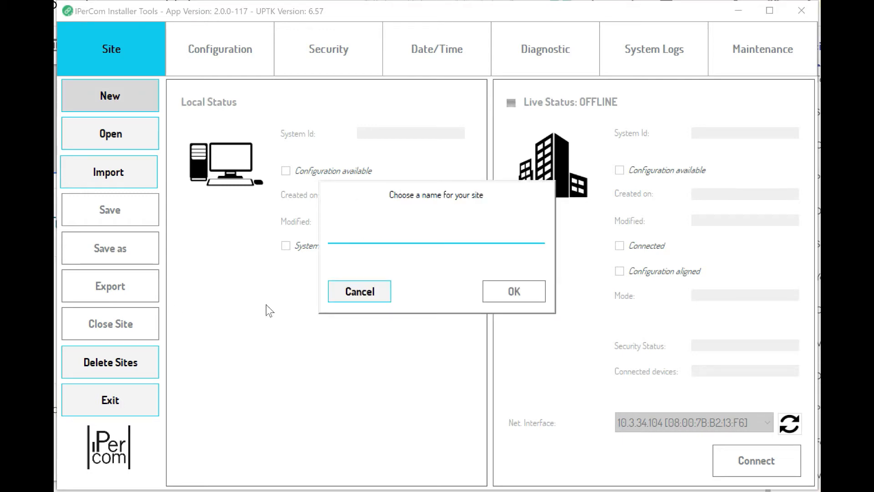
type("Demo Site")
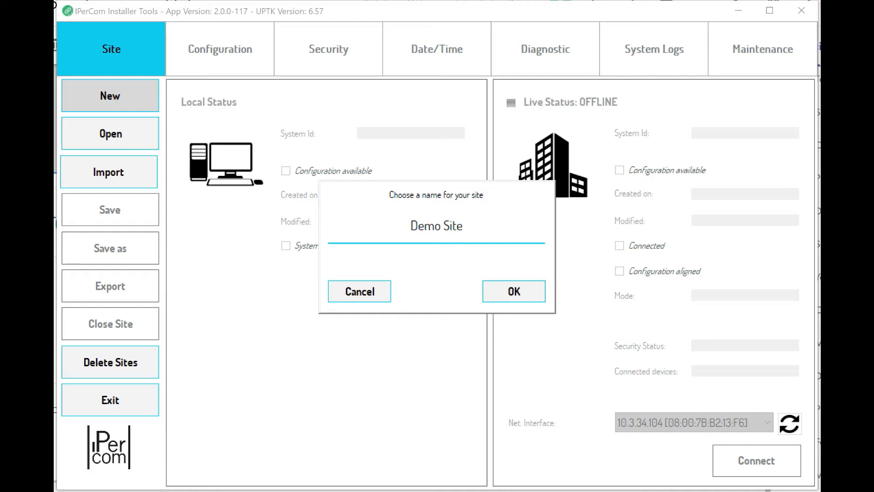
left_click(497, 292)
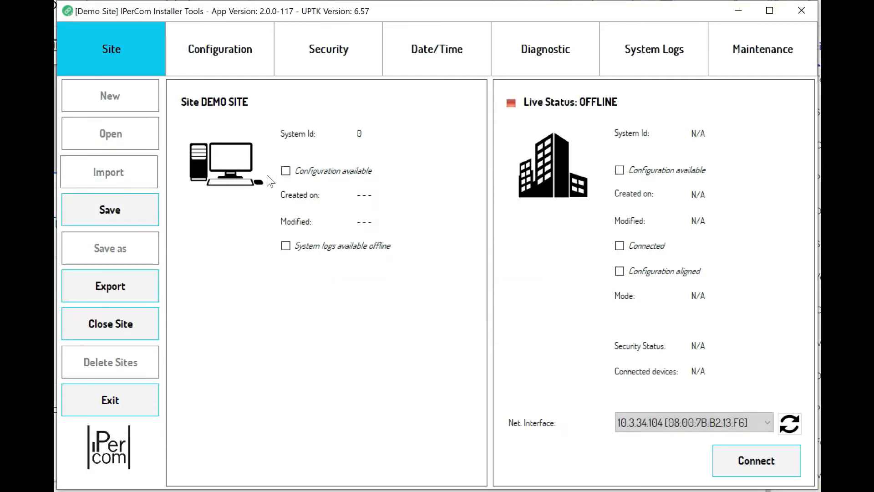
Start a configuration project named 'Demo Site Configuration' and enter the installer password twice.
left_click(215, 46)
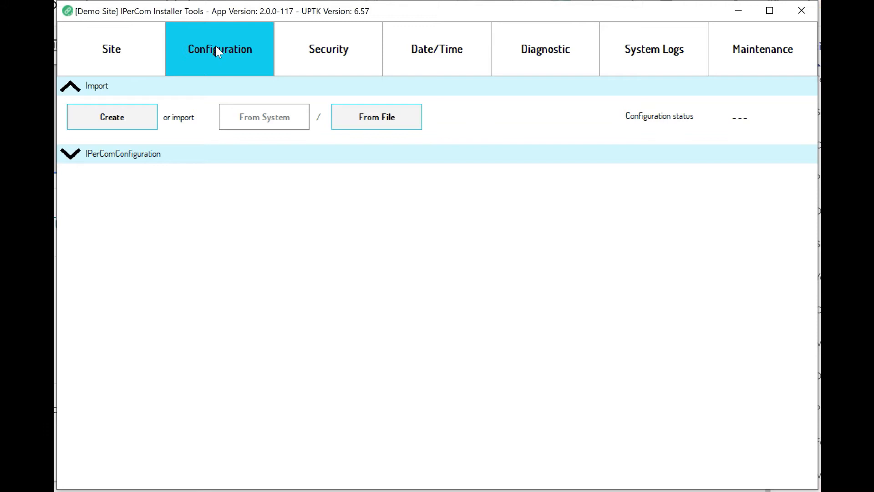
left_click(102, 121)
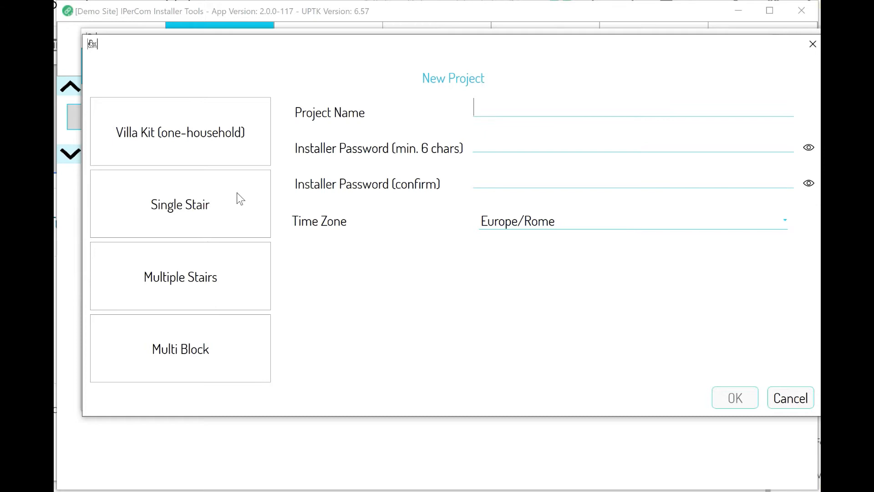
type("Demo Site Configuration")
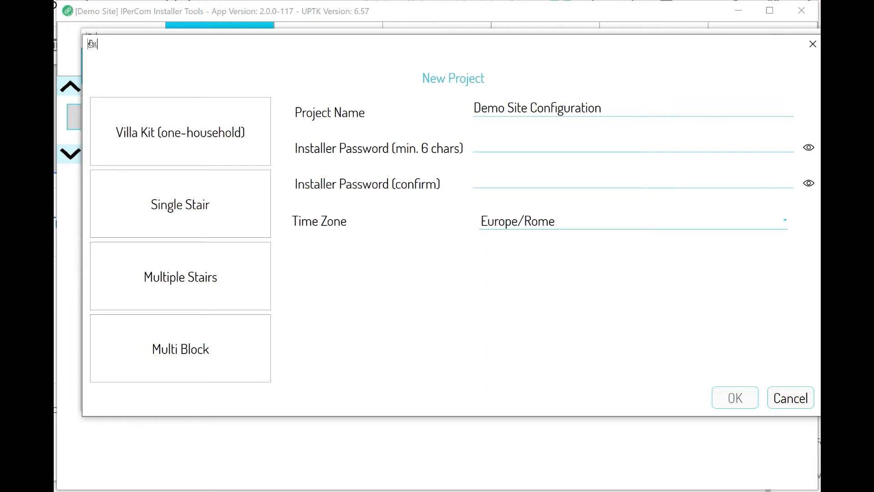
key("Tab")
type("123456")
key("Tab")
type("123456")
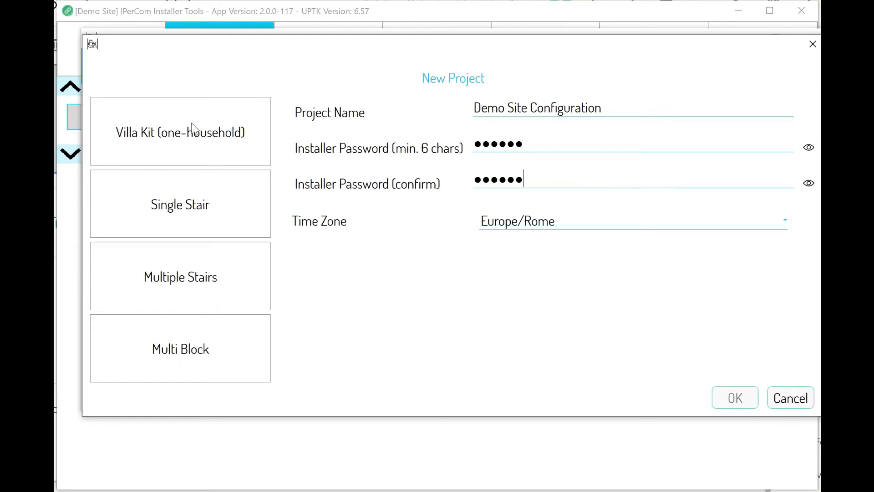
Compare the system types, then create the project as a Multi Block system.
left_click(205, 137)
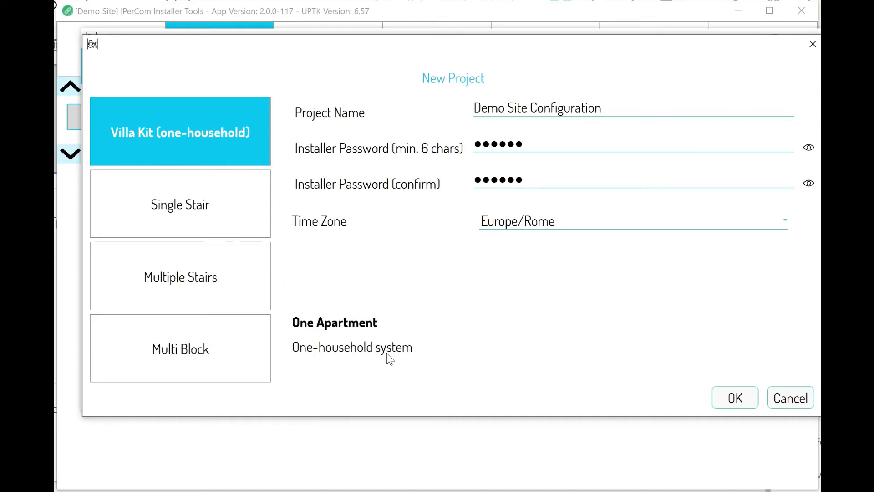
left_click(157, 208)
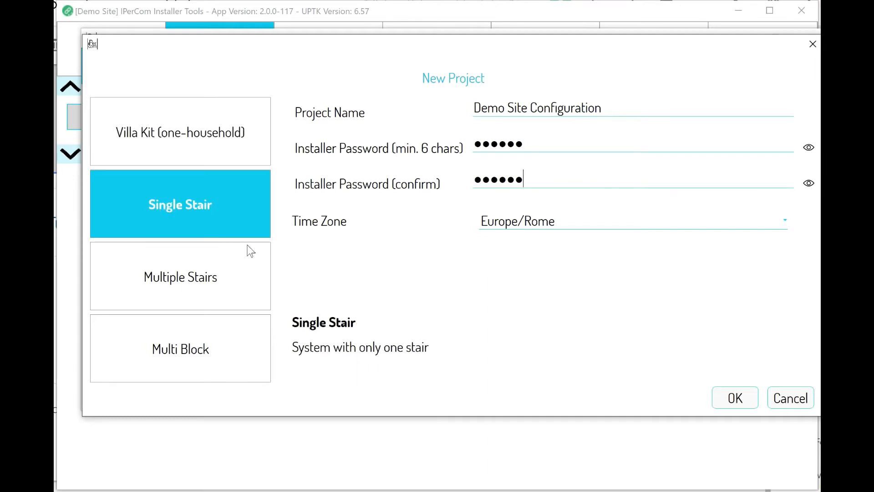
left_click(166, 271)
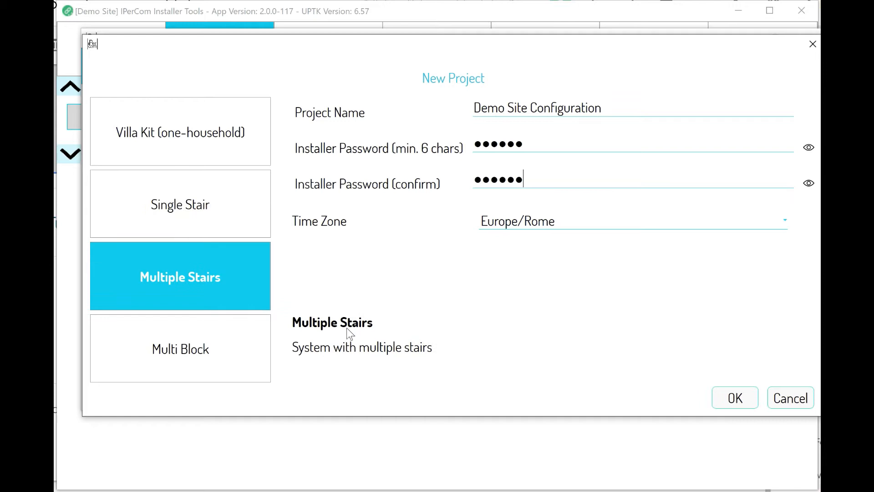
left_click(151, 349)
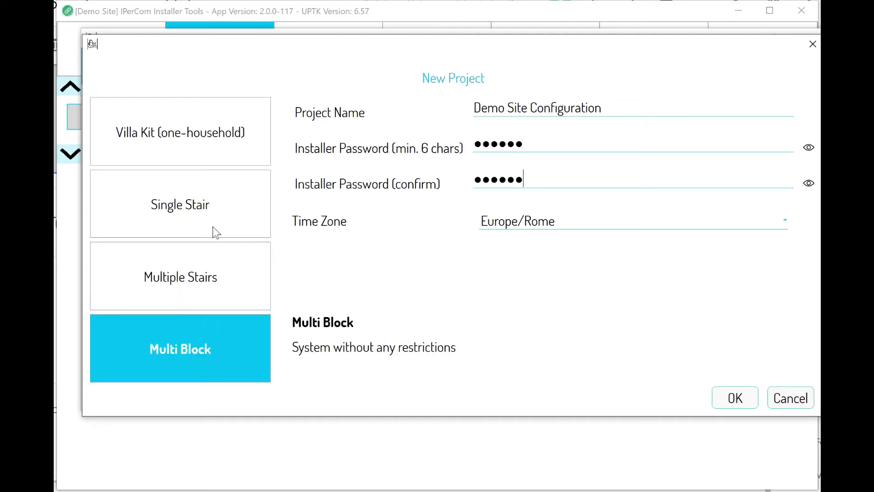
left_click(182, 131)
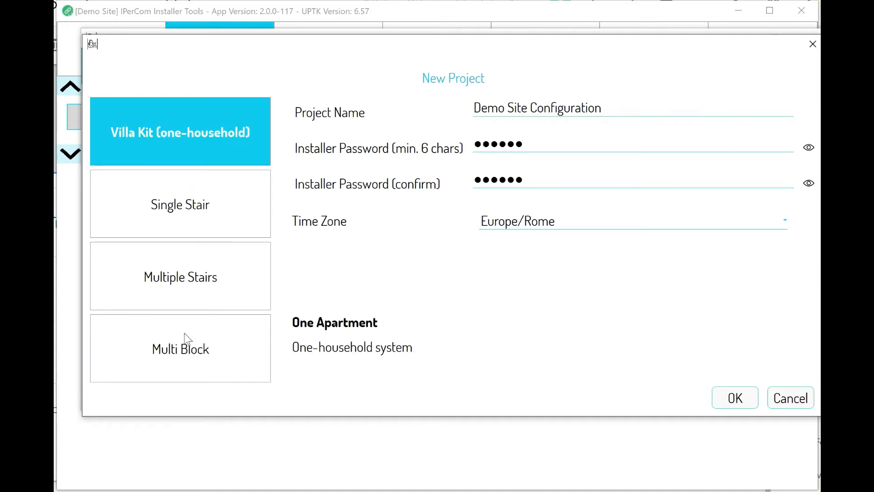
left_click(185, 347)
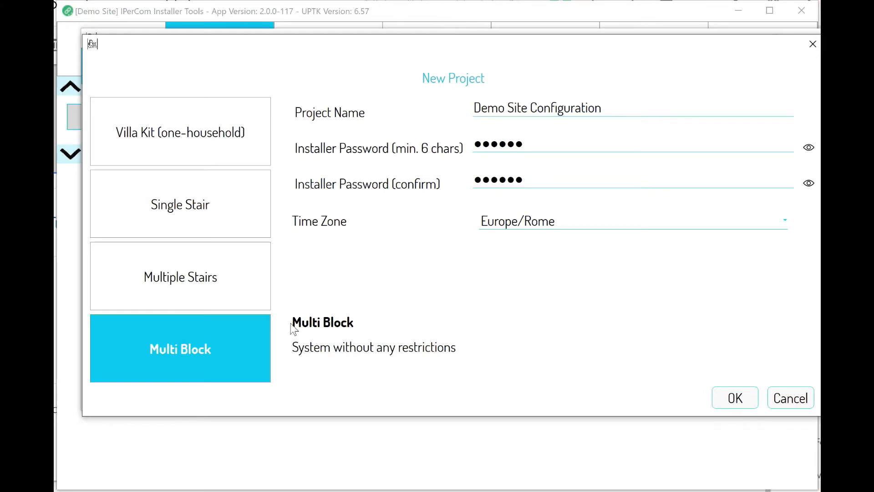
left_click(735, 401)
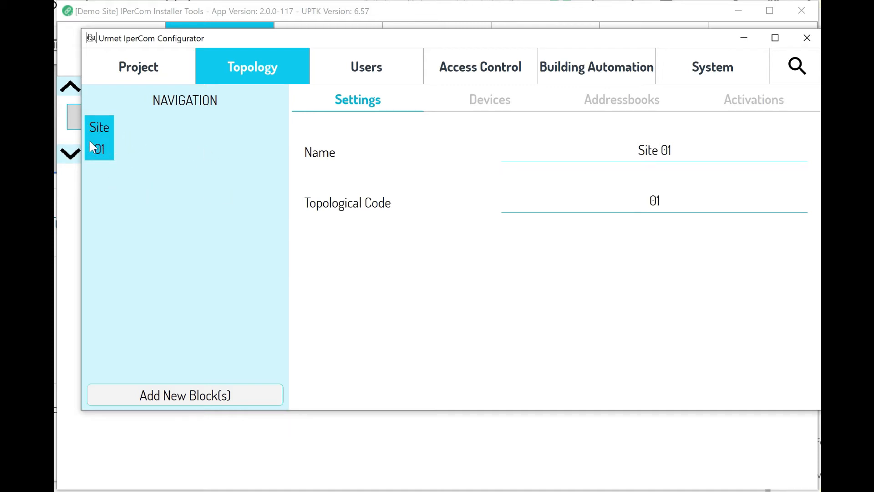
Add 5 blocks, each with 2 stairs, 15 floors per stair and 5 apartments per floor.
left_click(211, 395)
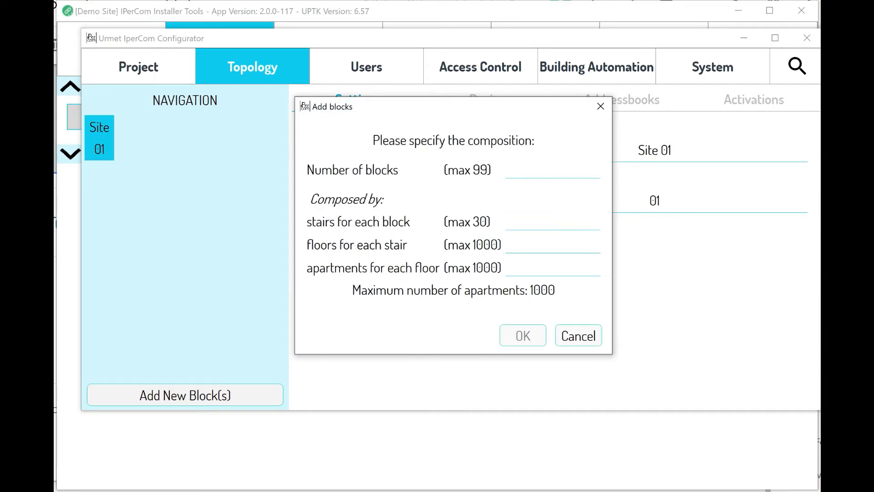
type("5")
key("Tab")
type("2")
key("Tab")
type("15")
key("Tab")
type("5")
left_click(514, 340)
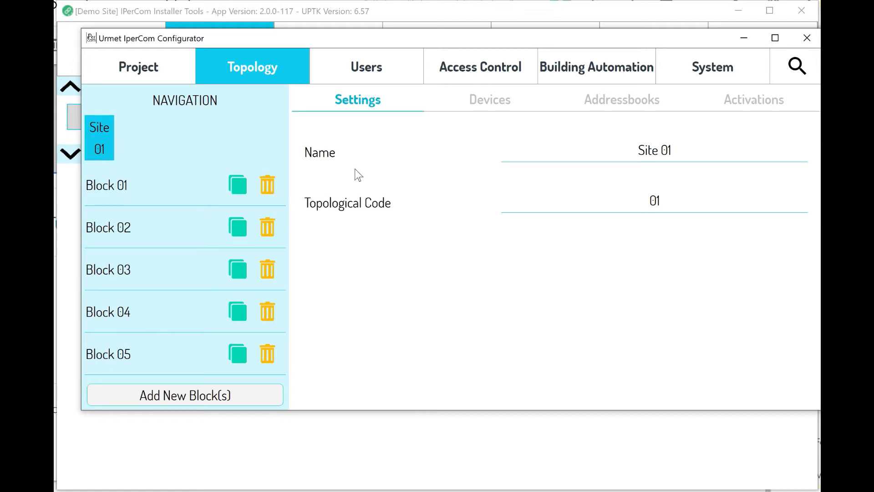
Drill into Block 01 > Stair 0101 > Floor 010101 > Apartment 01010101, then return to Floor 010101.
left_click(102, 190)
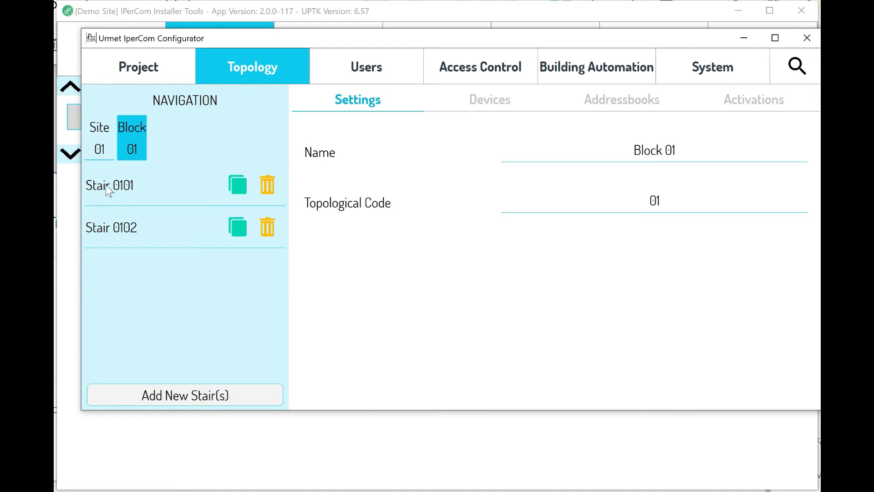
left_click(106, 183)
left_click(108, 185)
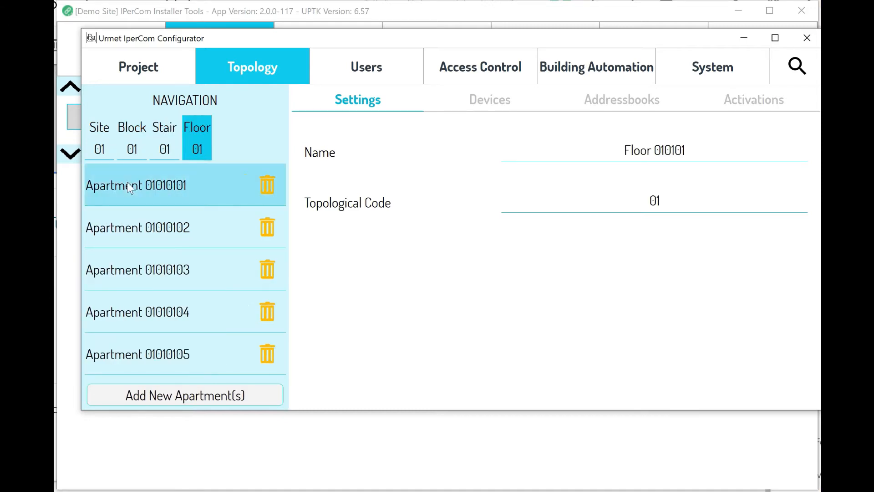
left_click(130, 187)
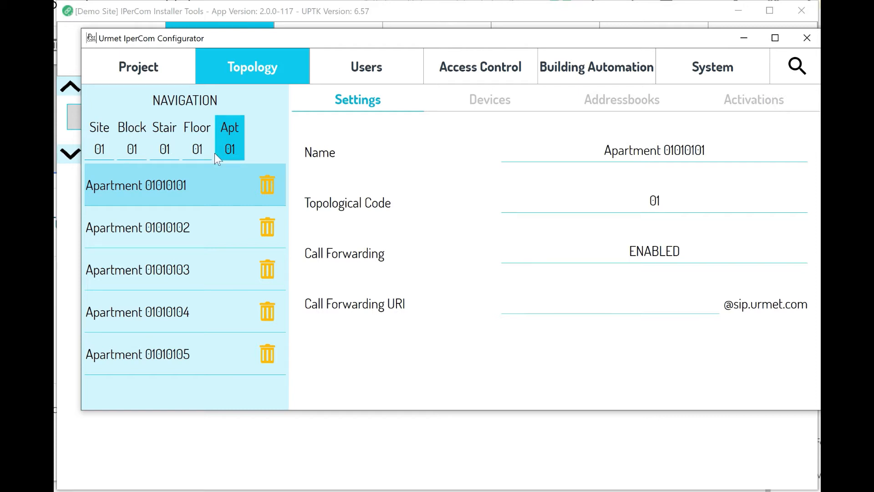
left_click(190, 152)
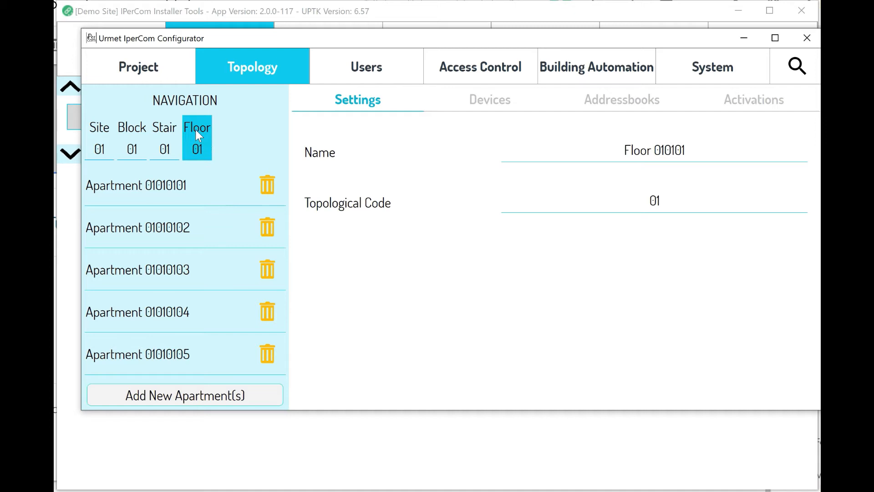
Add 2 new apartments to Floor 010101 and scroll through its apartment list.
left_click(185, 396)
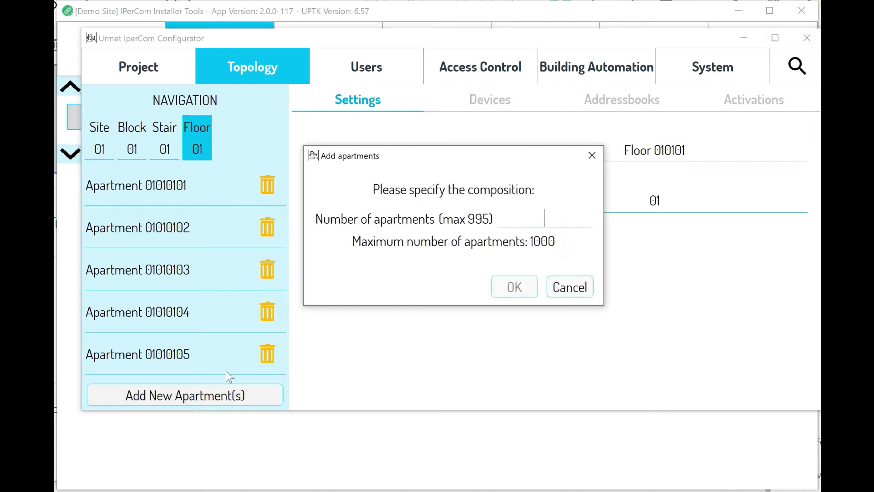
type("2")
left_click(513, 288)
scroll(239, 273, "down", 2)
scroll(241, 275, "up", 2)
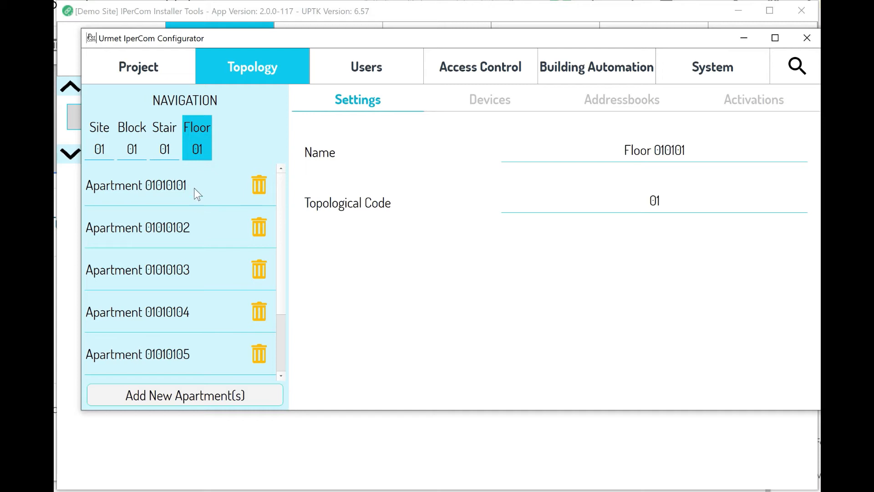
scroll(195, 238, "down", 2)
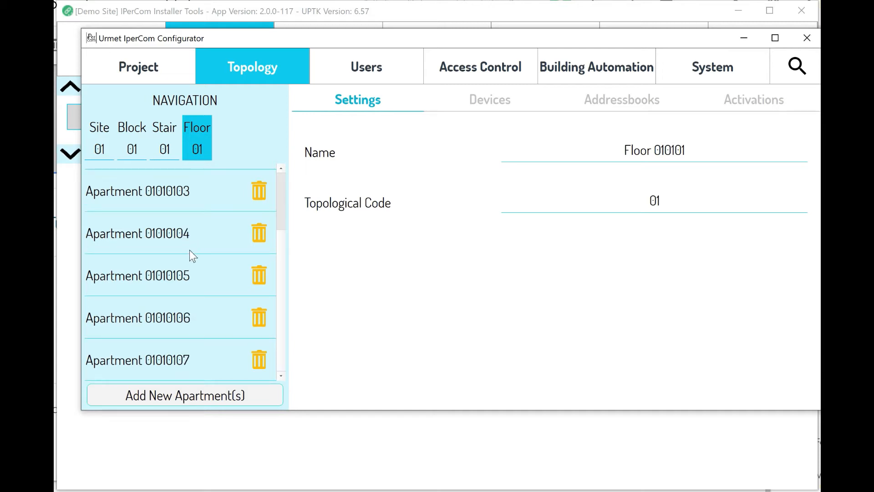
scroll(189, 250, "up", 2)
scroll(195, 245, "down", 2)
Return to Stair 0101's list of floors.
left_click(171, 147)
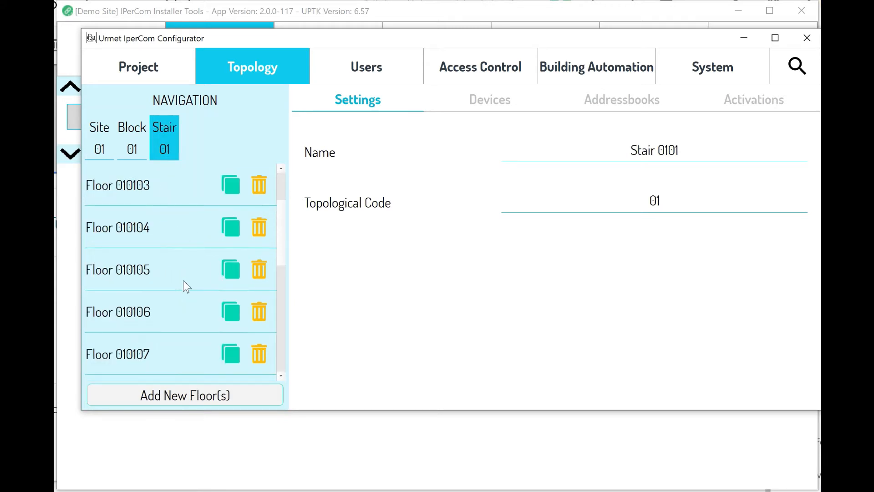
scroll(160, 261, "up", 2)
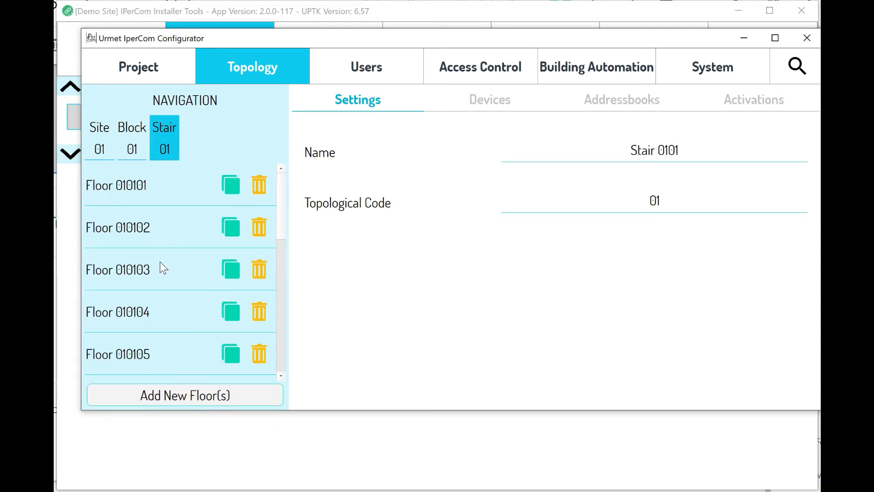
left_click(139, 194)
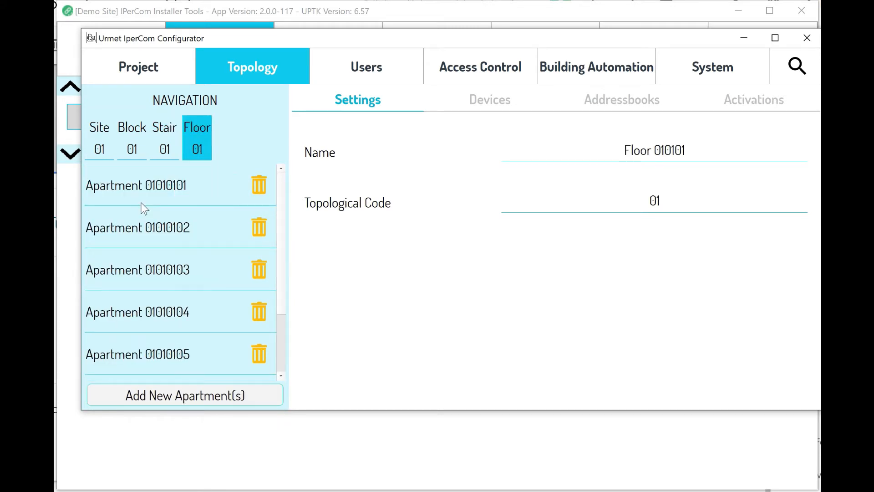
left_click(167, 147)
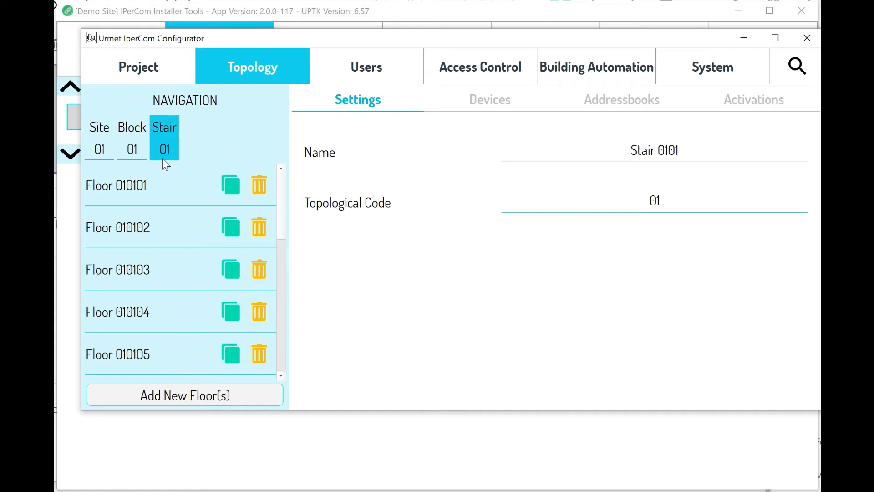
Clone Floor 010101 once and open the resulting Floor 010116 with its apartments.
left_click(231, 183)
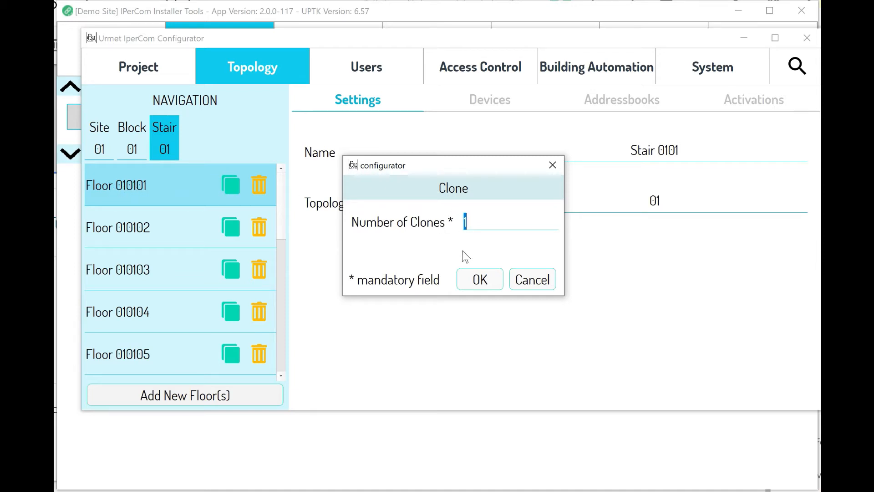
left_click(485, 281)
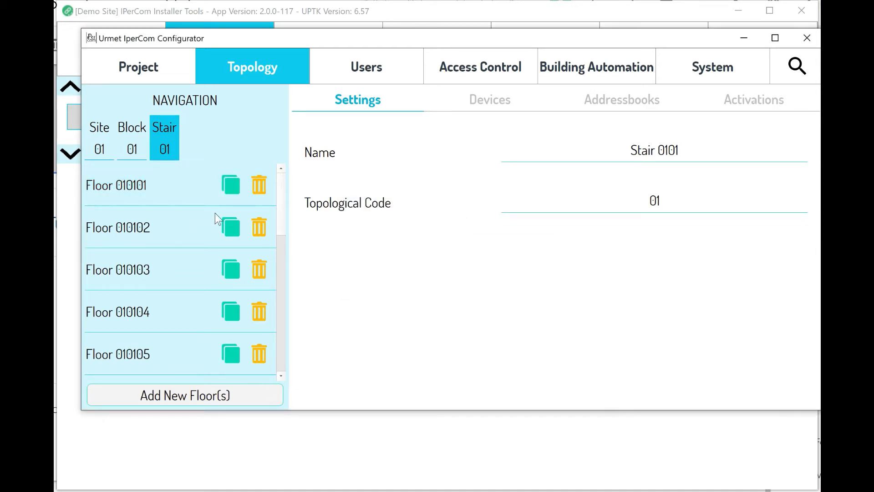
left_click_drag(284, 203, 279, 353)
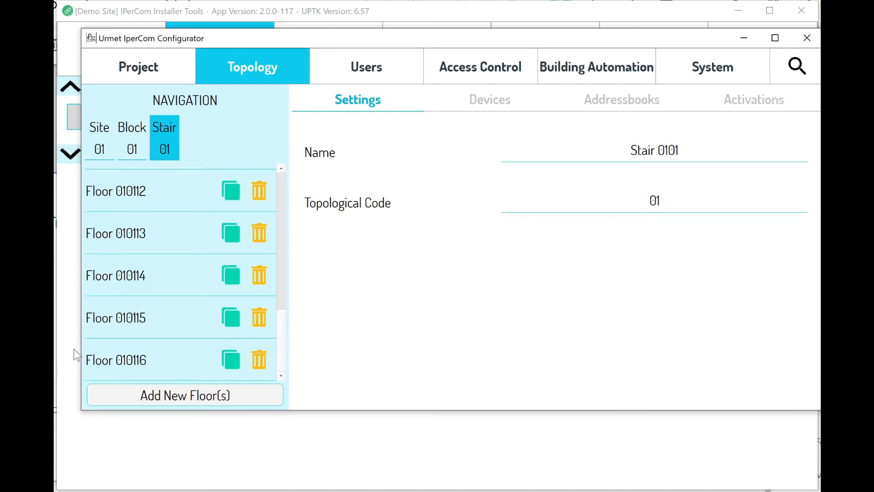
left_click(132, 361)
scroll(153, 317, "up", 2)
scroll(154, 317, "down", 2)
scroll(153, 317, "up", 2)
scroll(189, 266, "down", 2)
scroll(178, 261, "up", 2)
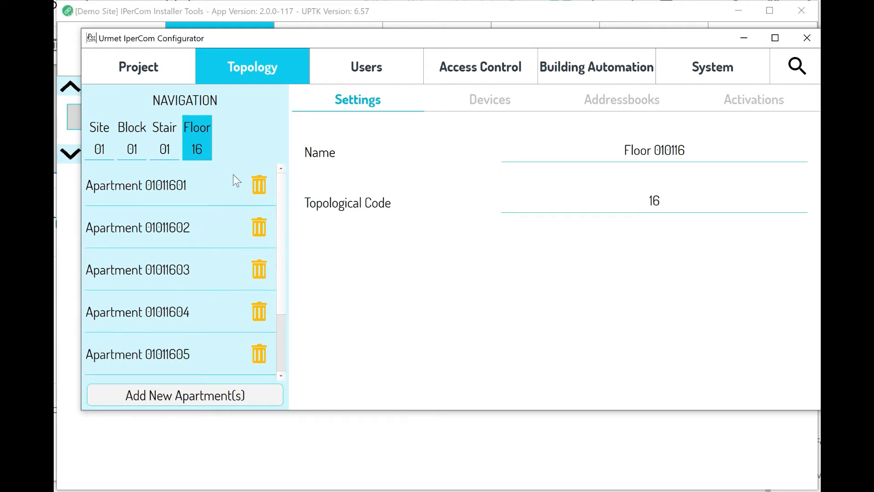
Rename the site to 'My Site Demo'.
left_click(98, 148)
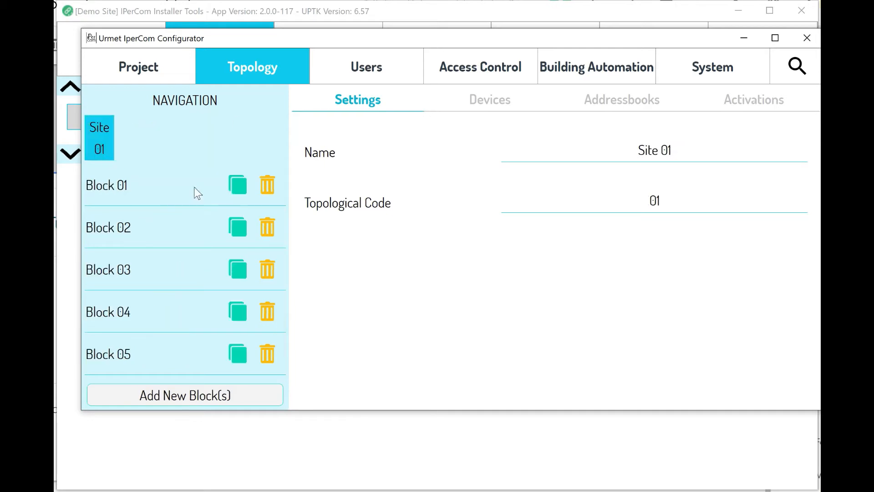
left_click(650, 157)
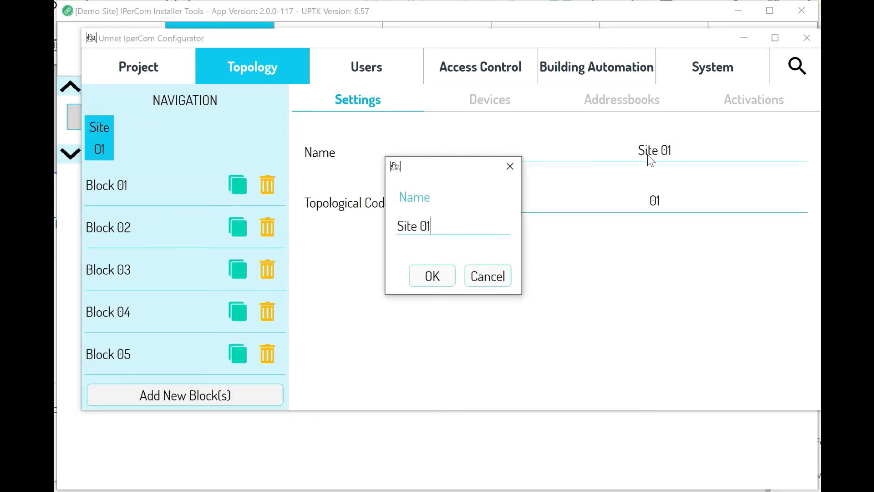
key("ctrl+a")
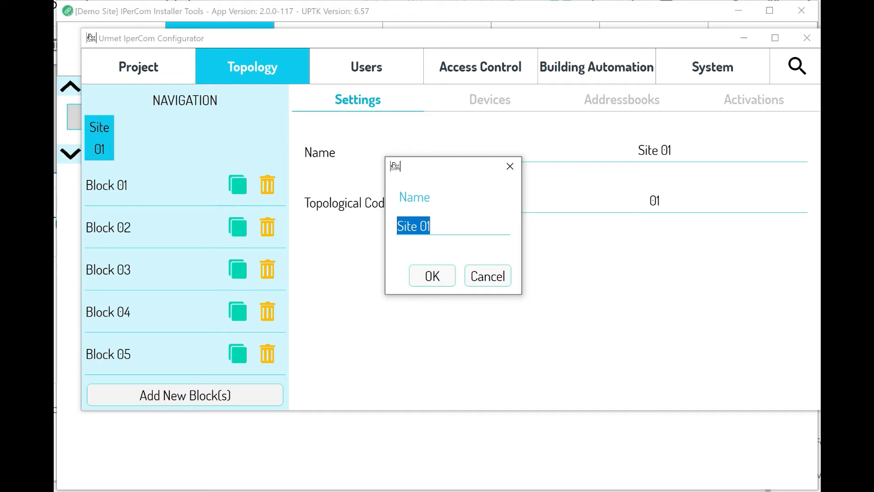
type("My Su")
key("BackSpace")
type("ite Demo")
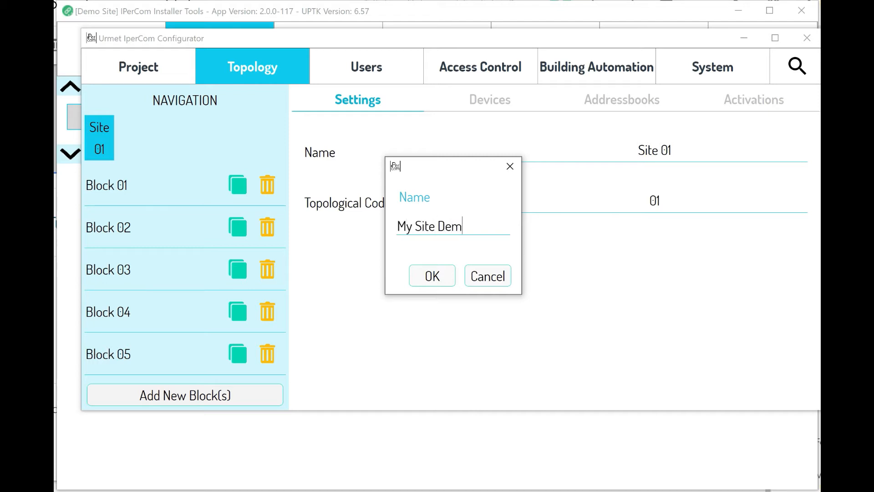
key("Return")
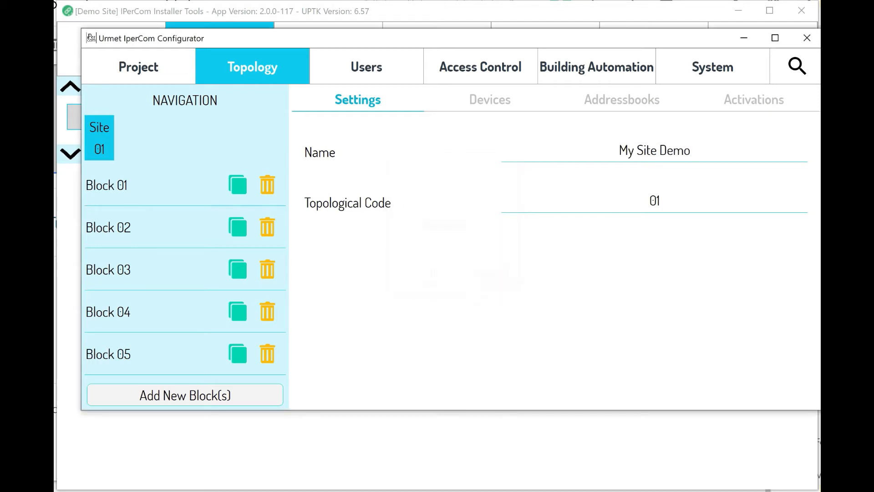
Navigate through Block 01, Stair 0101 and Floor 010101 to edit Apartment 01010101's name.
left_click(190, 210)
left_click(97, 127)
left_click(124, 186)
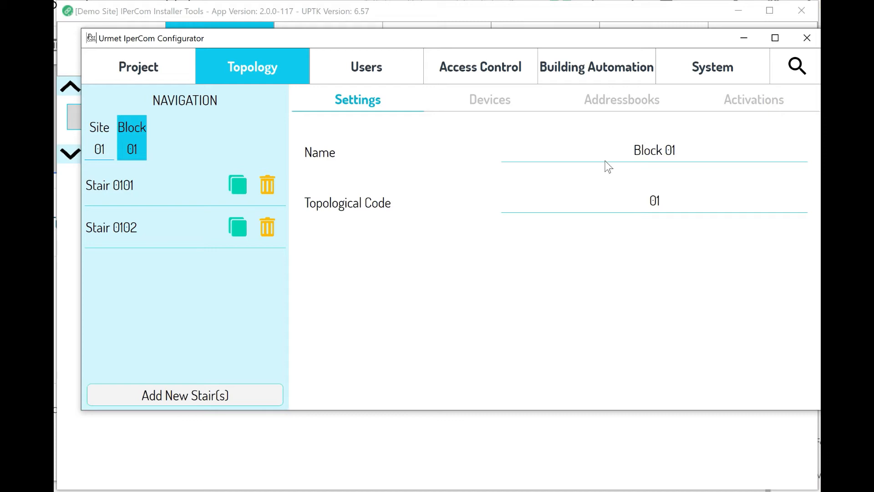
left_click(655, 164)
left_click(436, 273)
left_click(111, 156)
left_click(124, 182)
left_click(125, 182)
left_click(157, 182)
left_click(154, 184)
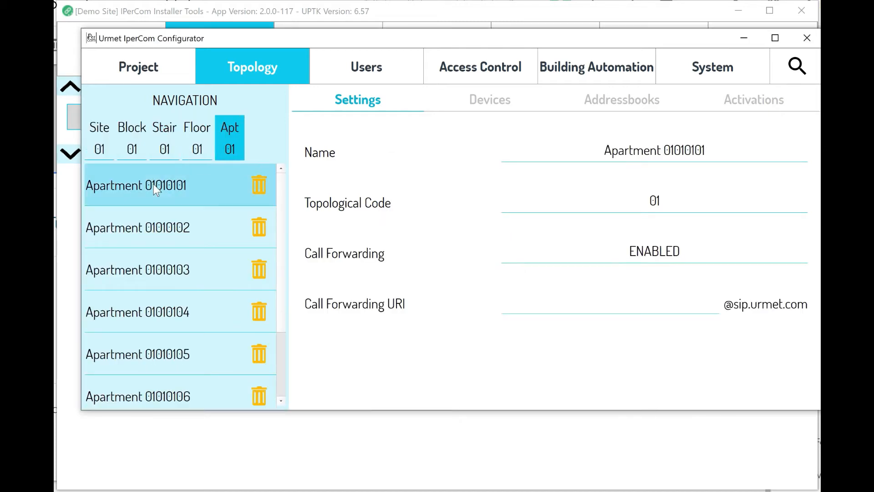
left_click(734, 140)
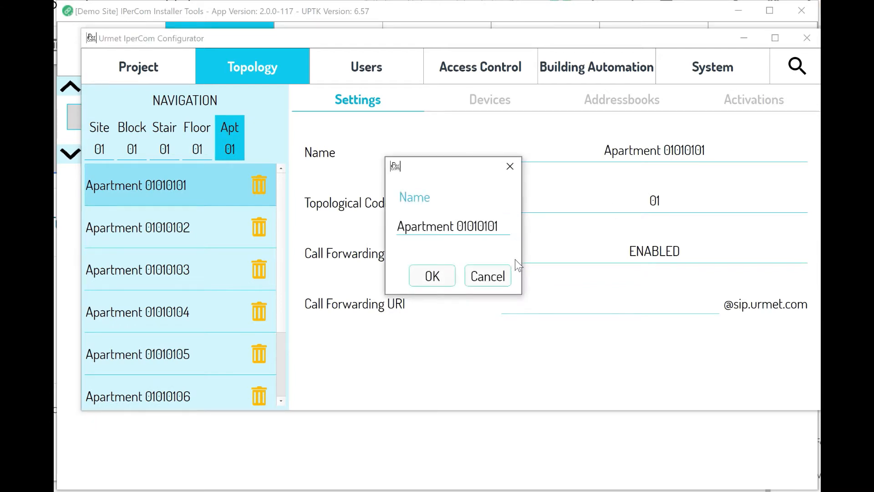
Replace Apartment 01010101's name with the resident household's family name.
key("ctrl+a")
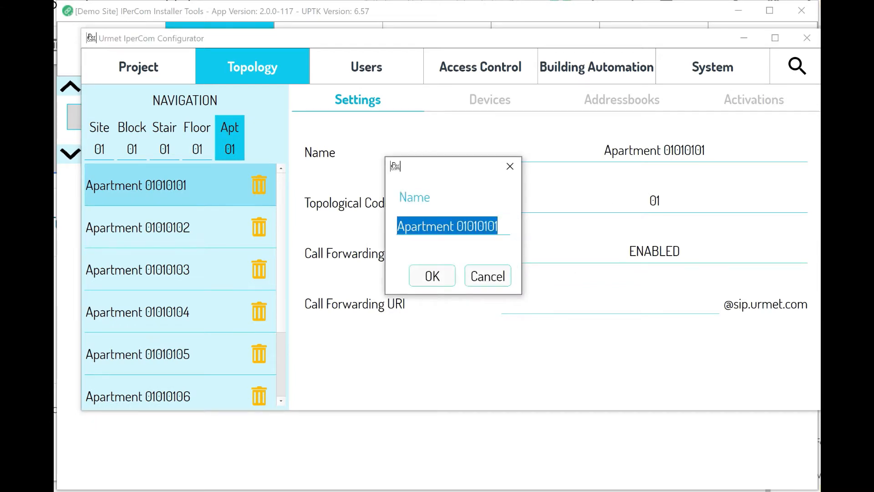
type("Risso")
key("BackSpace")
key("BackSpace")
key("BackSpace")
key("BackSpace")
type("ossi Famn")
key("BackSpace")
type("i")
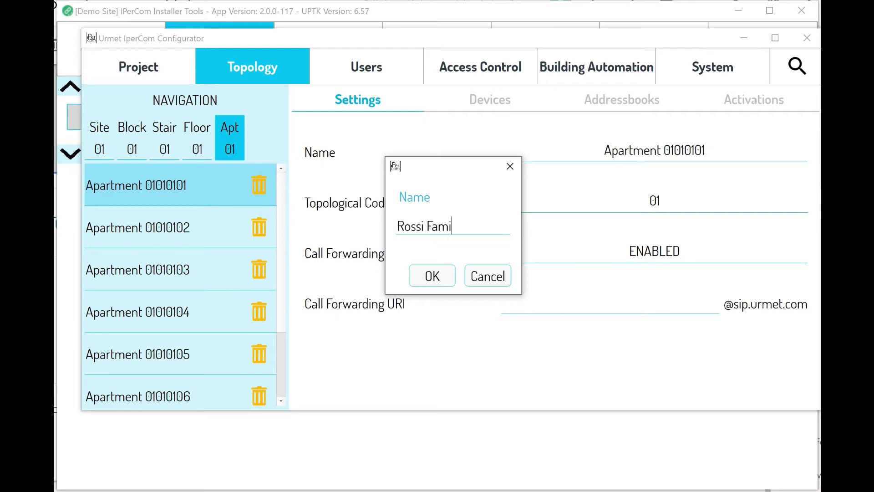
type("ly")
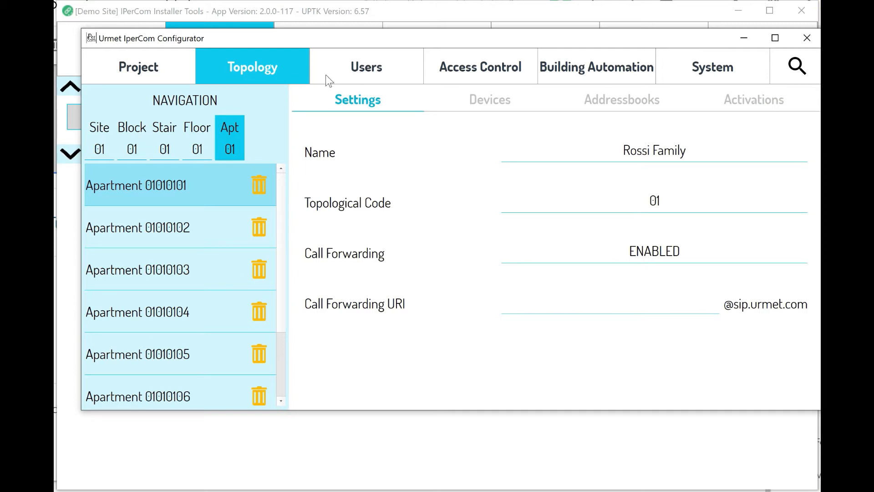
On the Users tab, check the Not Residents list, then return to the empty Residents list.
left_click(363, 70)
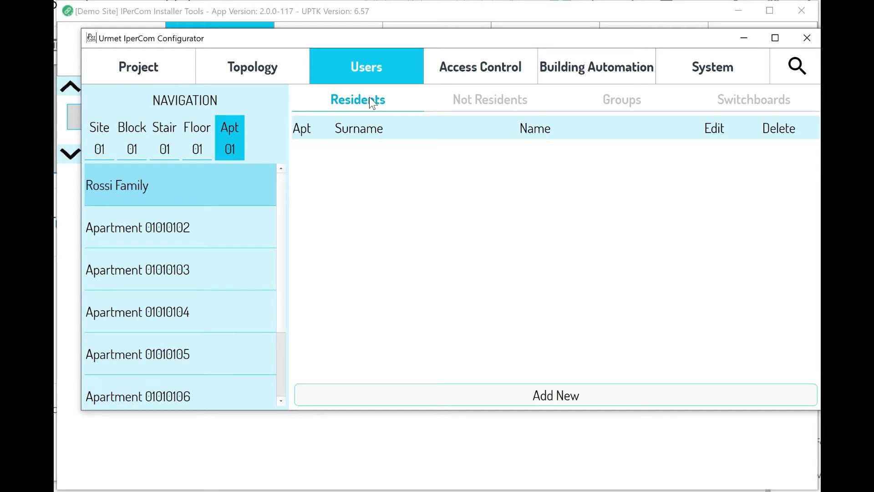
left_click(483, 99)
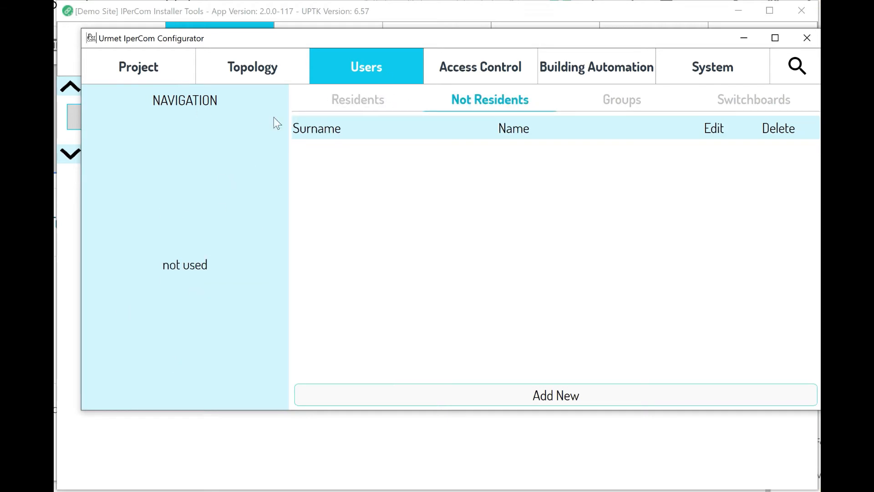
left_click(358, 97)
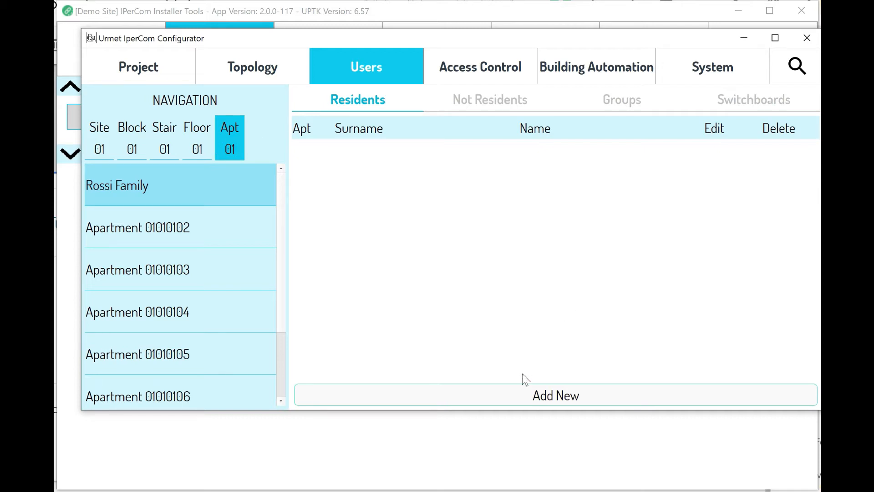
Add a new resident, entering the resident's surname and first name.
left_click(557, 397)
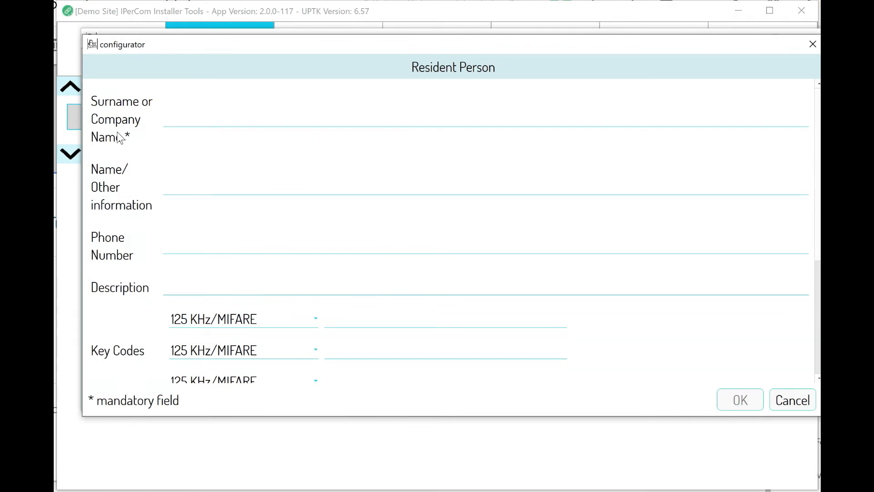
key("Tab")
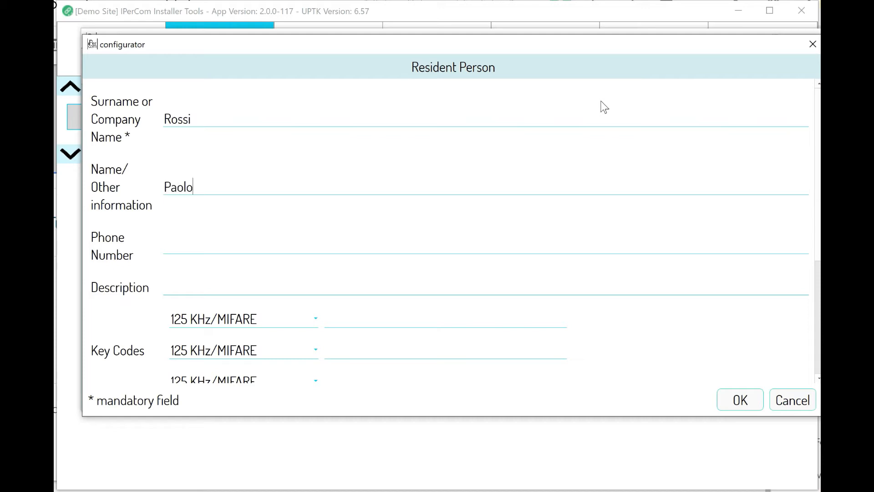
key("Tab")
key("Tab")
Keep 125 KHz/MIFARE as the key code type for door code 4330 and scroll to the Access Table.
scroll(282, 264, "down", 3)
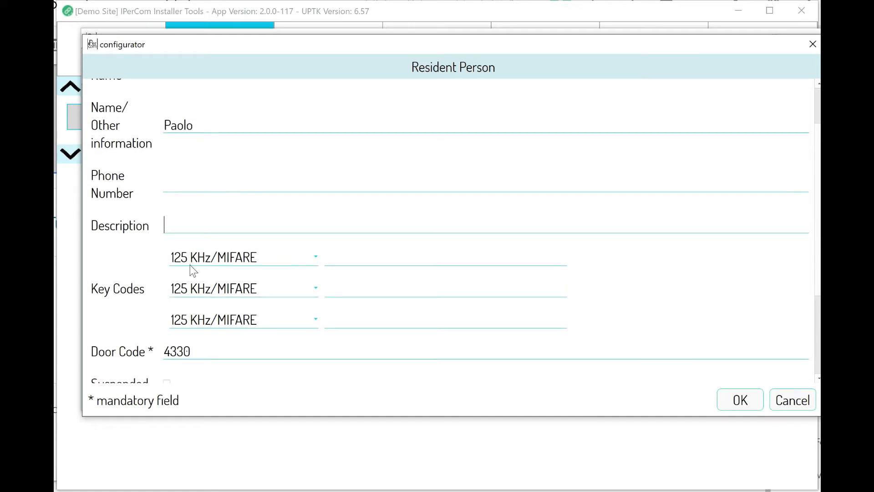
left_click(267, 258)
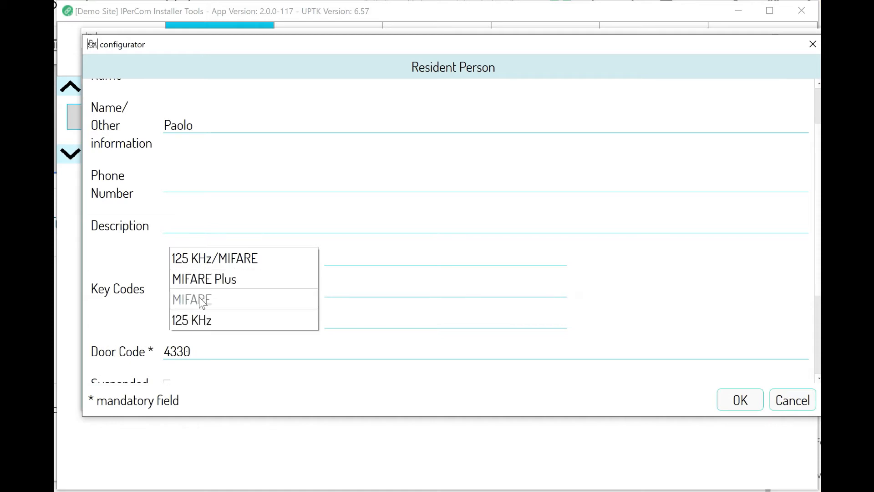
left_click(147, 261)
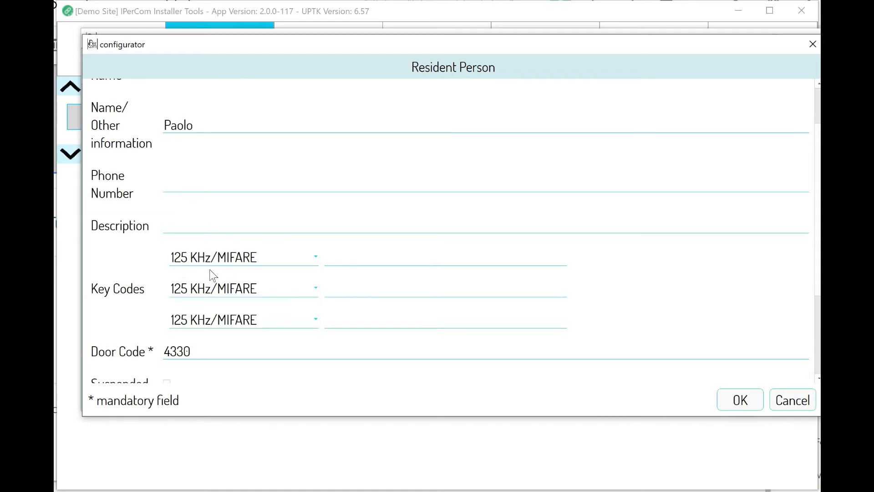
left_click(254, 257)
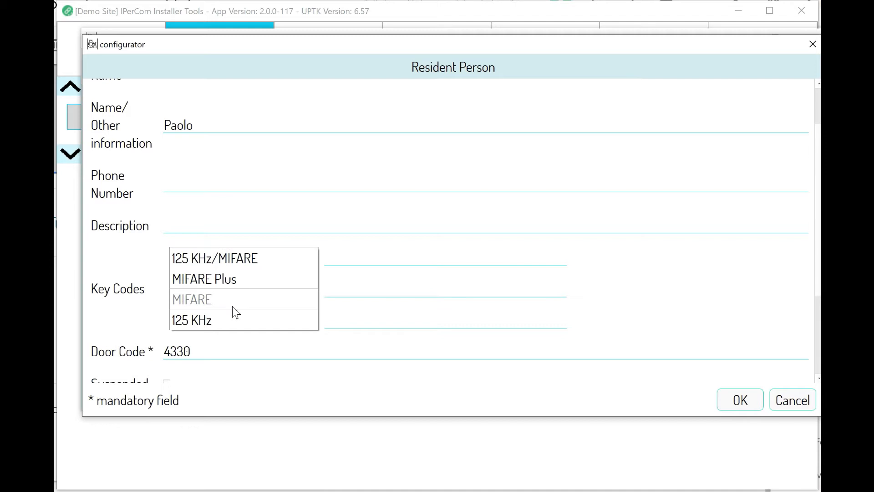
left_click(141, 304)
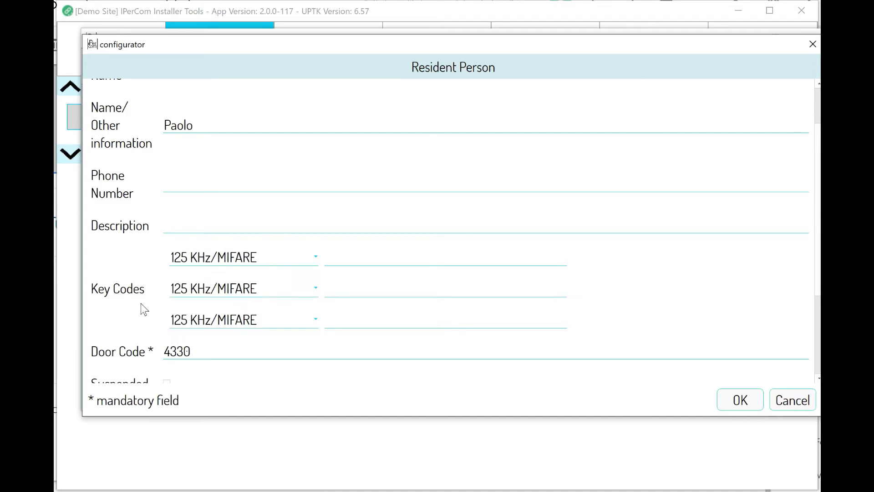
scroll(217, 338, "down", 2)
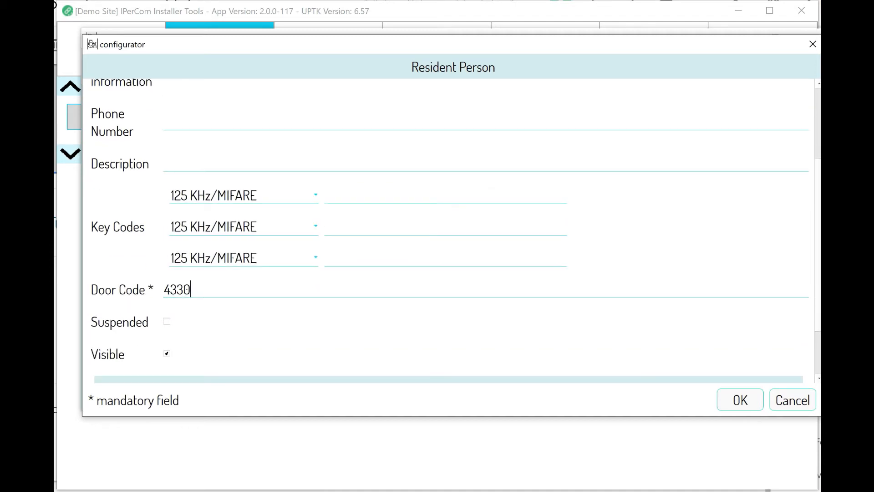
scroll(190, 296, "down", 3)
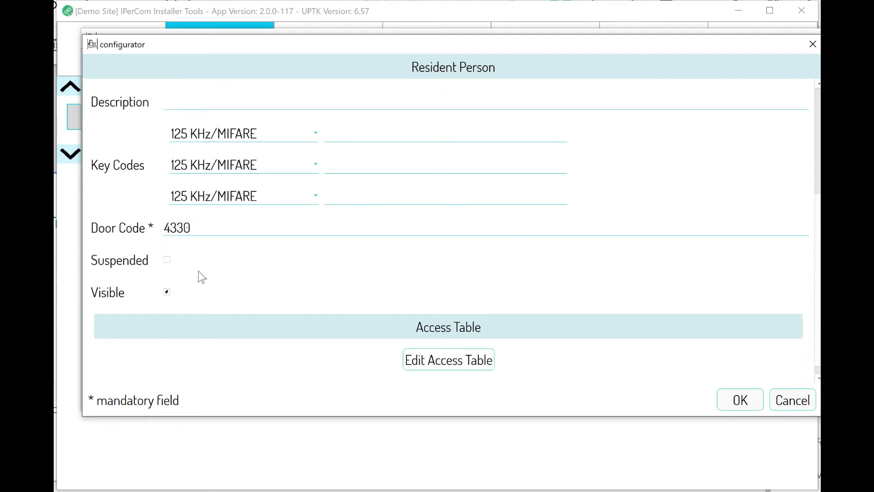
scroll(197, 275, "up", 1)
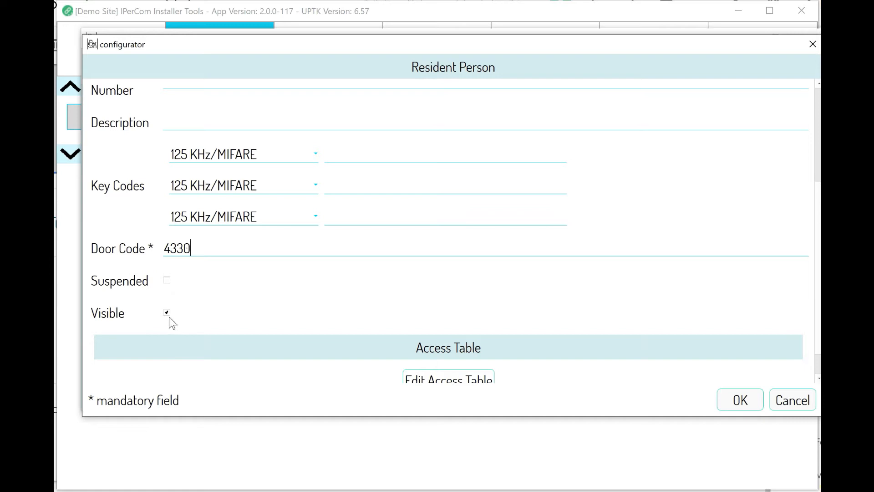
scroll(170, 314, "down", 1)
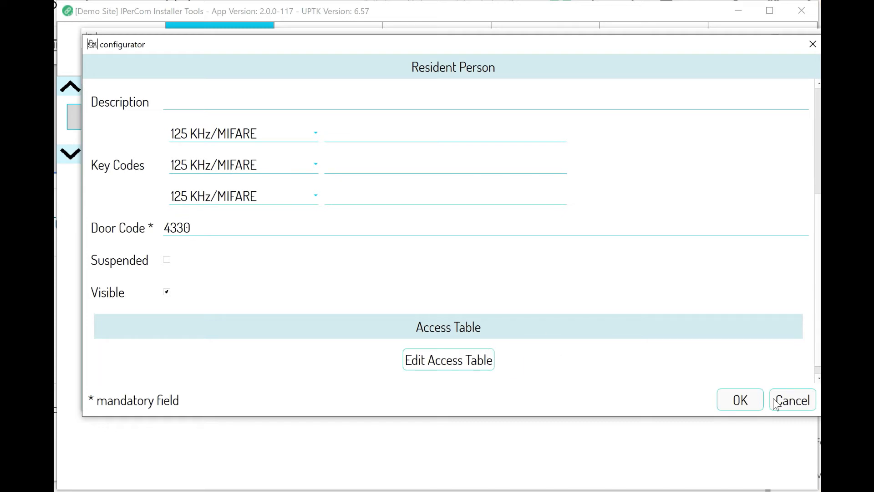
Save the resident to apartment 01 and view the Demo Site Configuration project details.
left_click(735, 399)
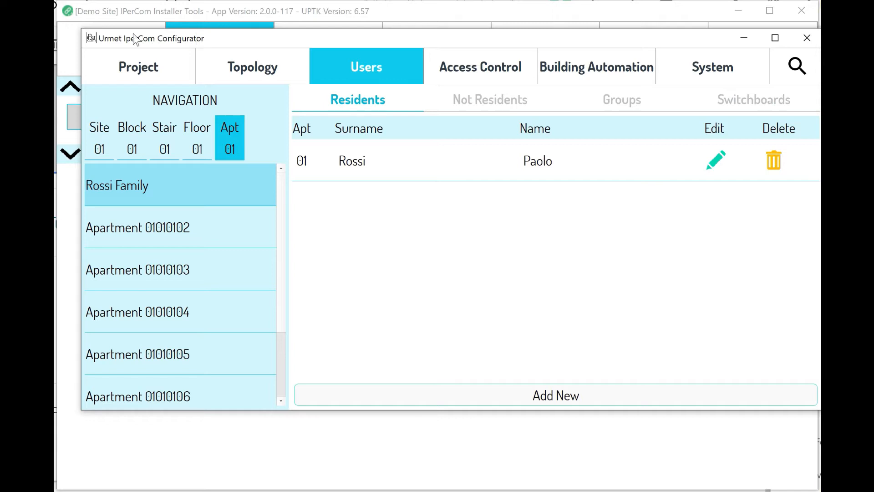
left_click(136, 66)
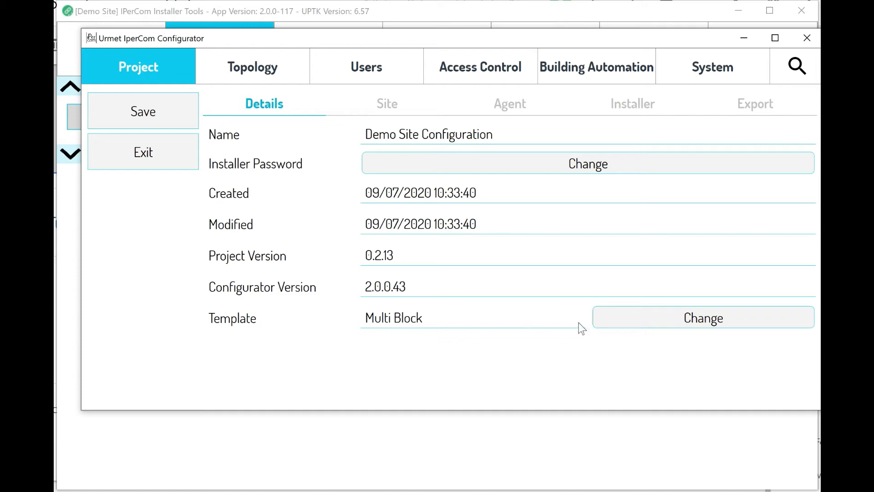
left_click(656, 314)
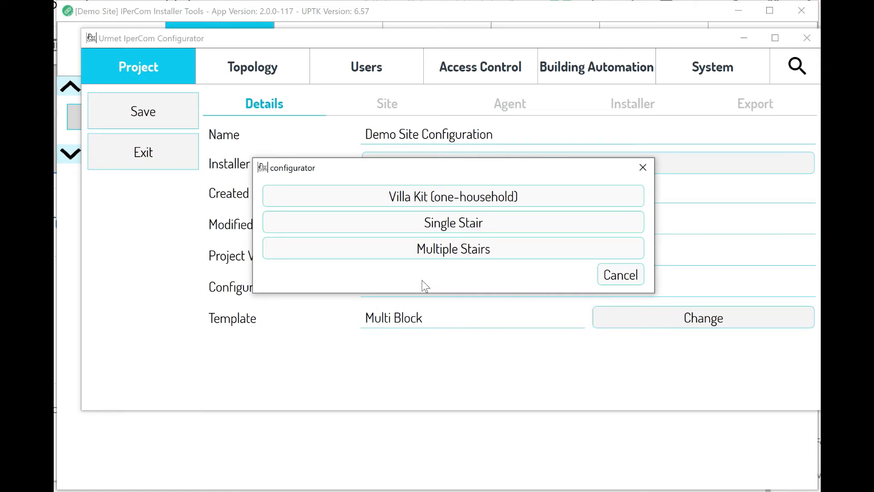
left_click(621, 281)
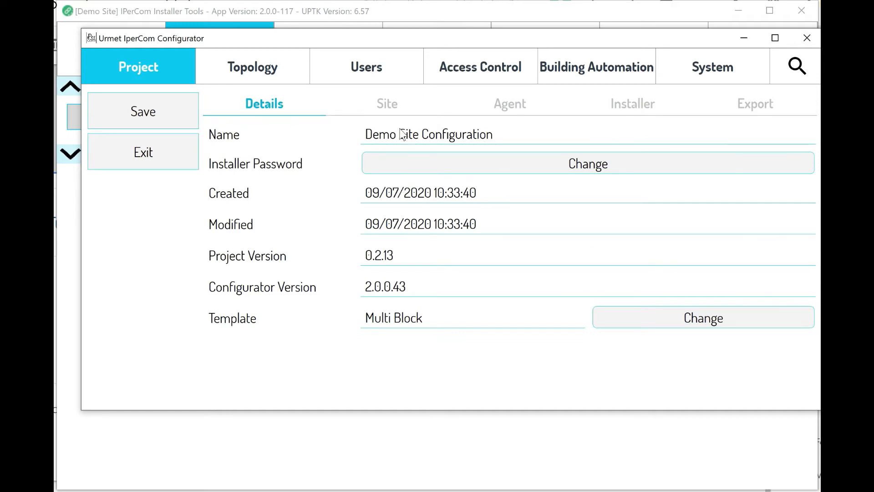
Review the project's site address, agent, installer and export pages, then return to Topology.
left_click(385, 107)
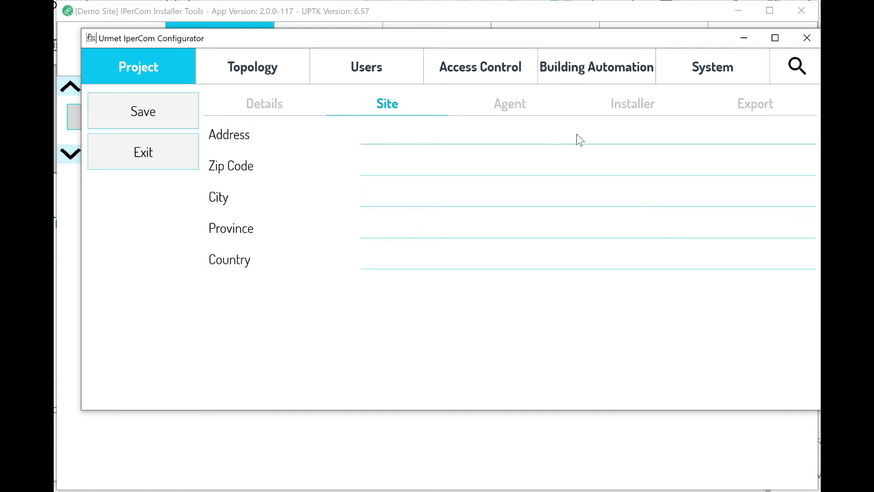
left_click(535, 105)
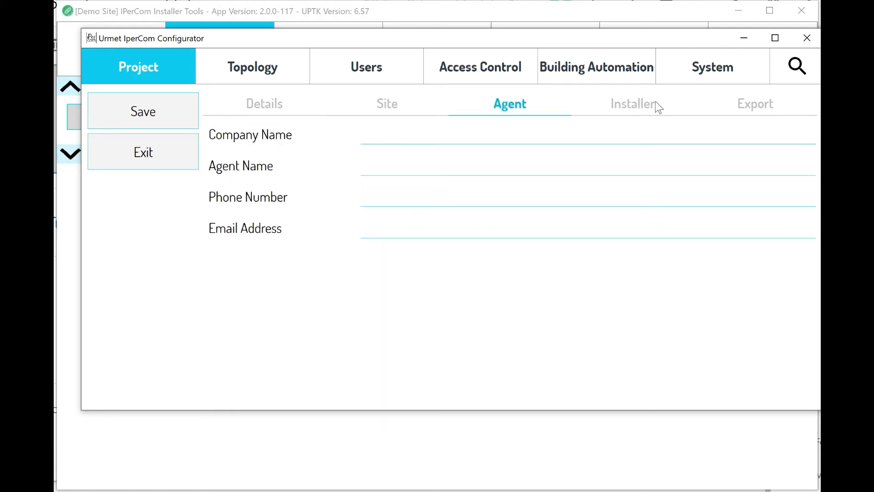
left_click(636, 103)
left_click(756, 107)
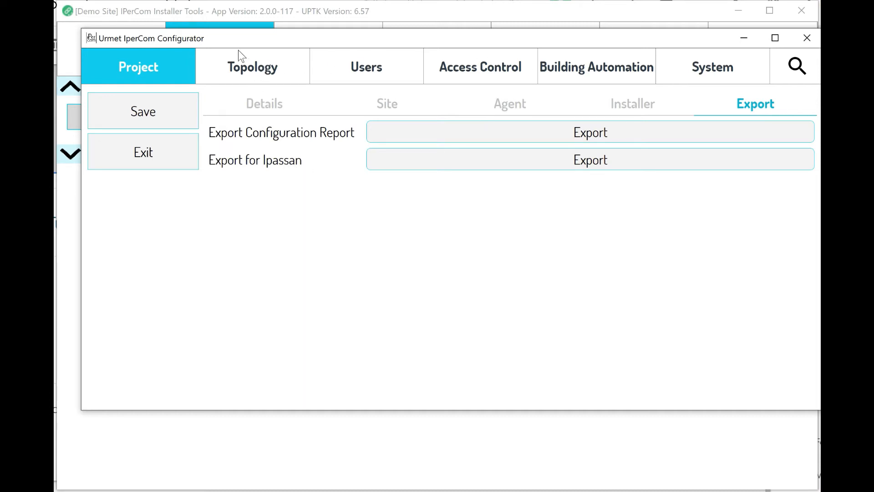
left_click(248, 66)
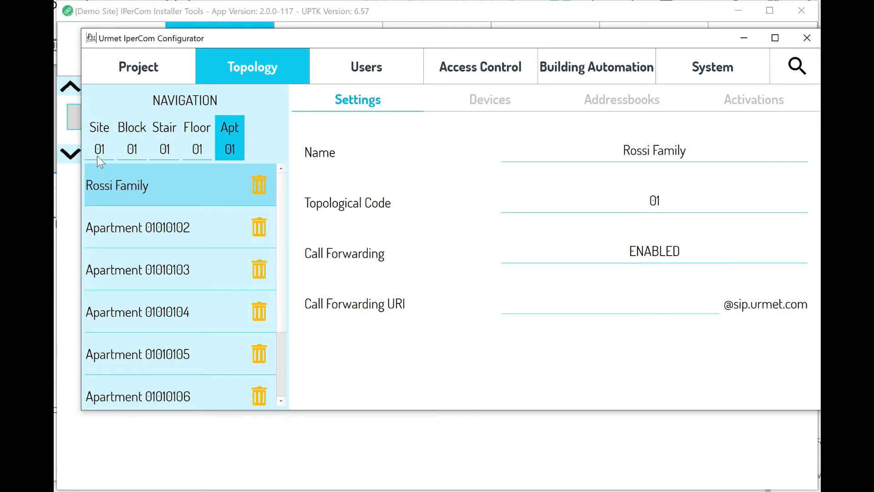
Select Floor 010101, cancel its name edit, and show its empty device list.
scroll(207, 269, "down", 1)
scroll(200, 283, "up", 1)
left_click(192, 157)
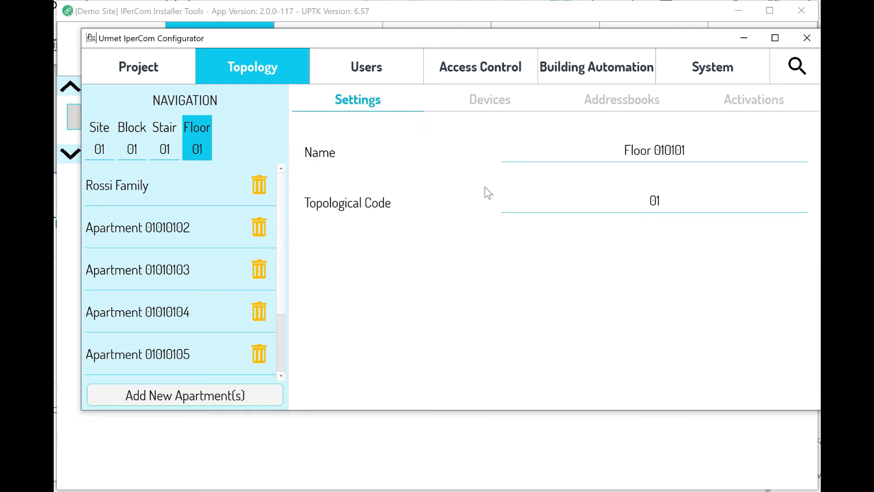
left_click(730, 142)
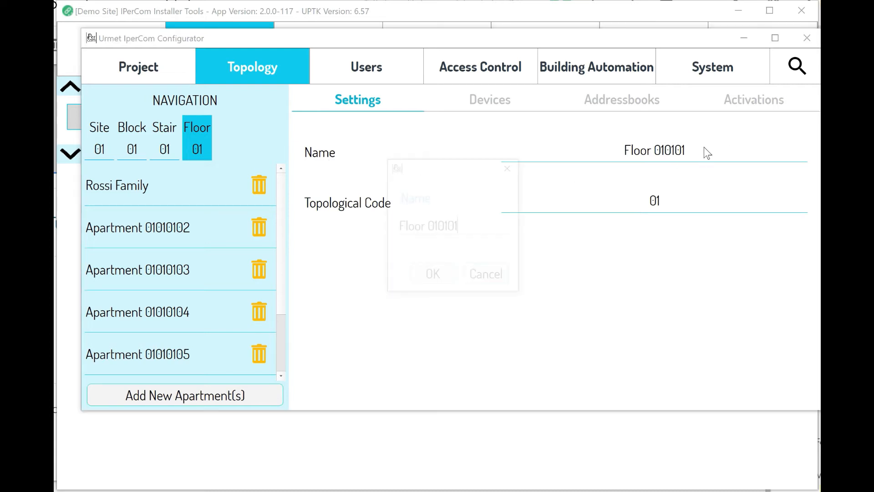
left_click(487, 275)
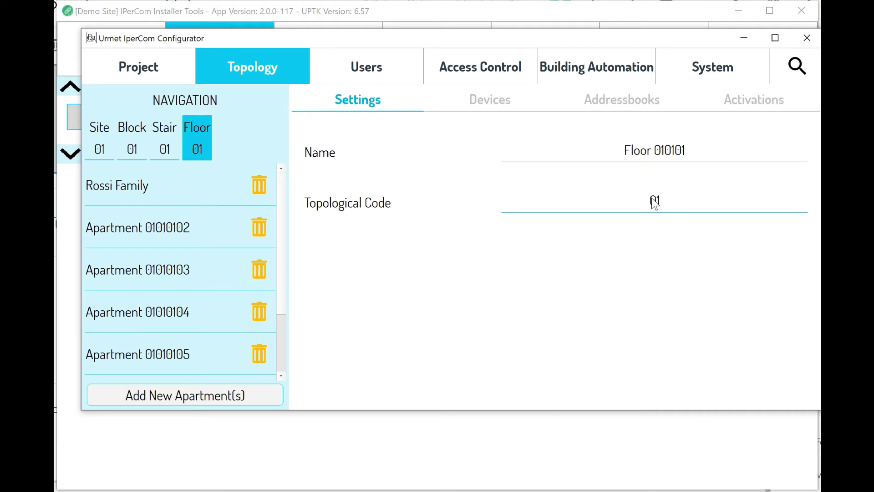
left_click(470, 101)
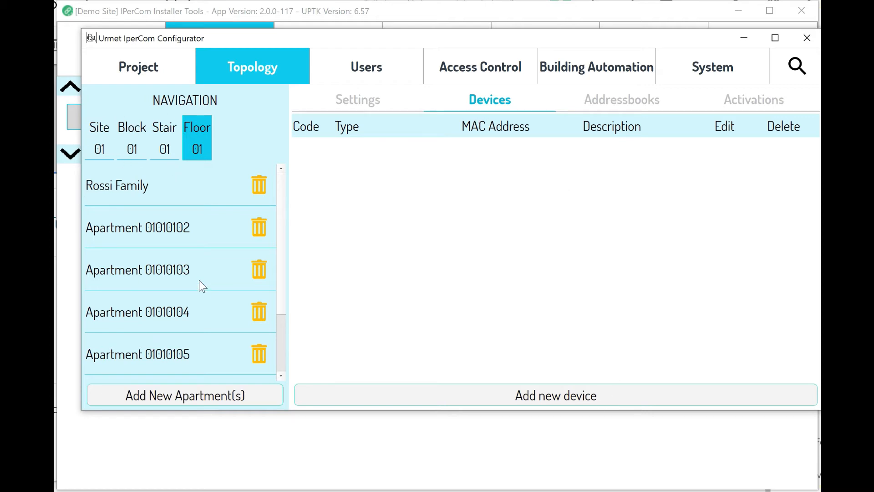
Select the Rossi Family apartment and start, then cancel, adding a device there.
left_click(125, 188)
left_click(601, 399)
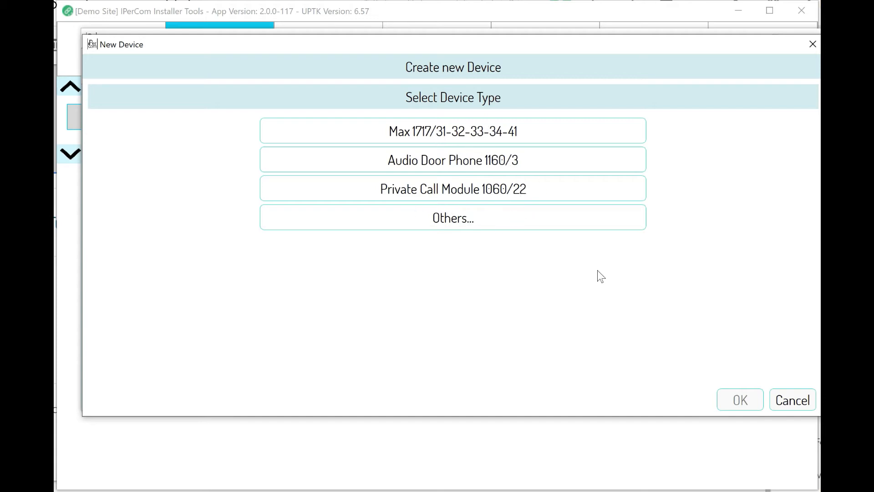
left_click(790, 399)
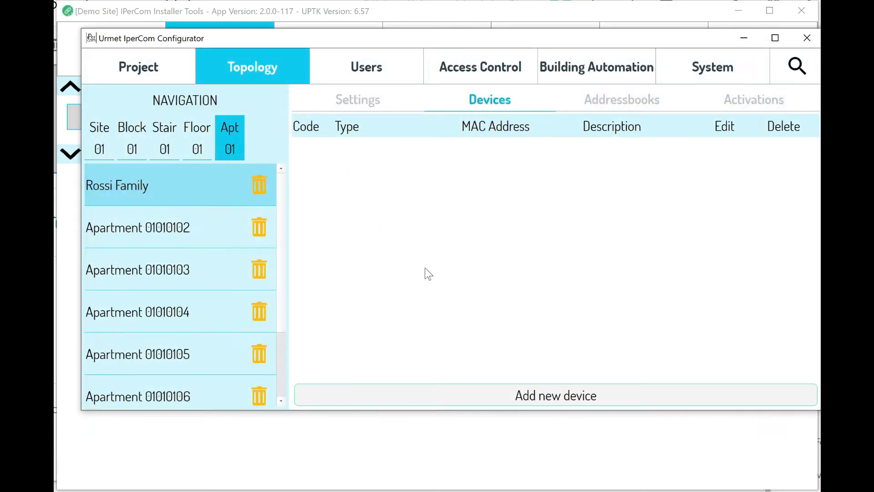
At Stair 01, cancel a new device and view its empty address book.
left_click(157, 149)
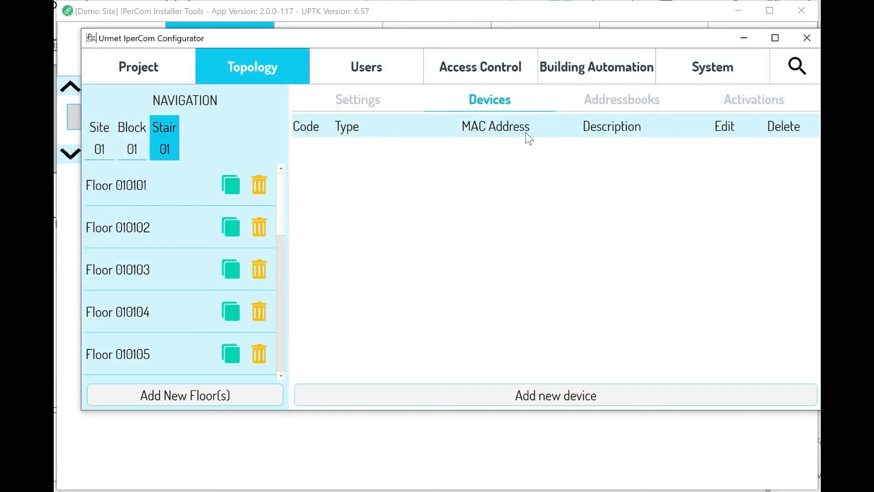
left_click(597, 395)
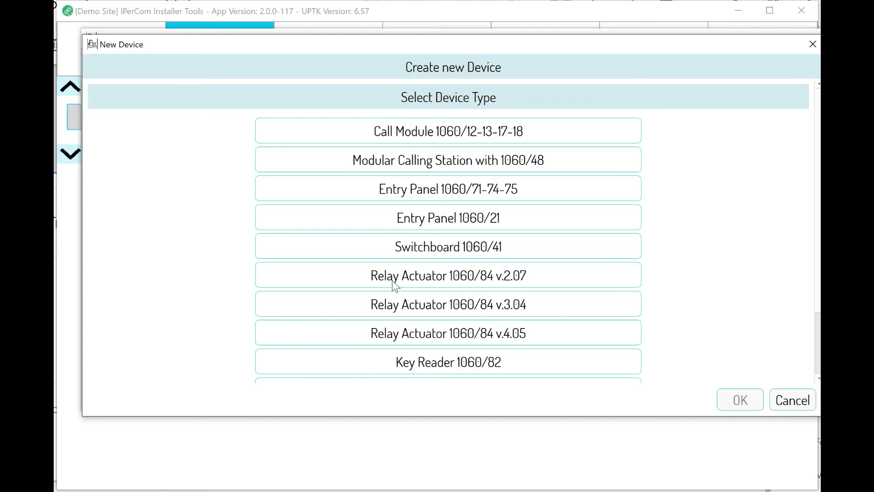
left_click(794, 405)
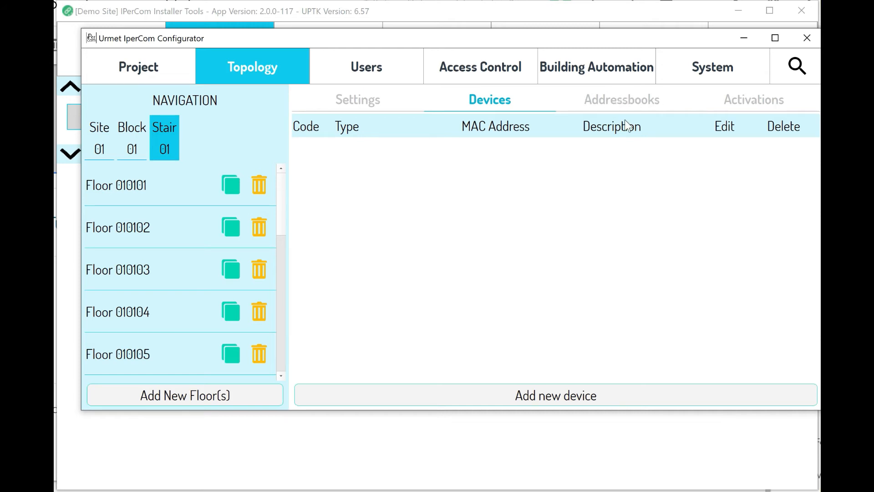
left_click(632, 101)
left_click(750, 101)
left_click(617, 94)
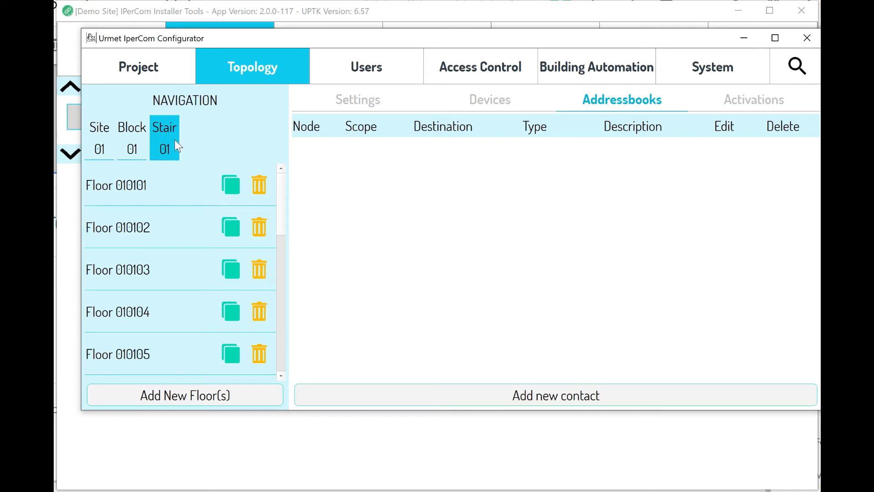
Begin a new address book contact named 'Doctor Red'.
left_click(596, 395)
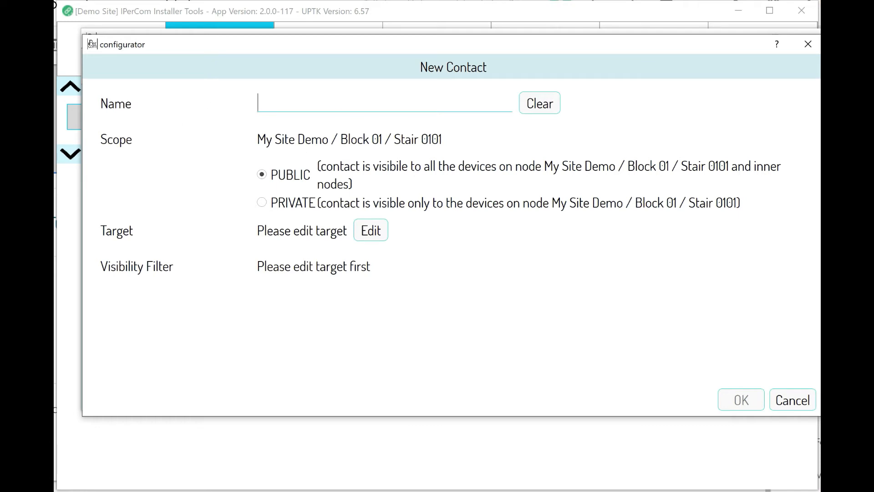
type("Dott.")
key("BackSpace")
key("BackSpace")
key("BackSpace")
key("BackSpace")
type("ctor Red")
Target the contact at all door phones of the Rossi Family apartment (Block 01, Stair 0101, Floor 01).
left_click(372, 229)
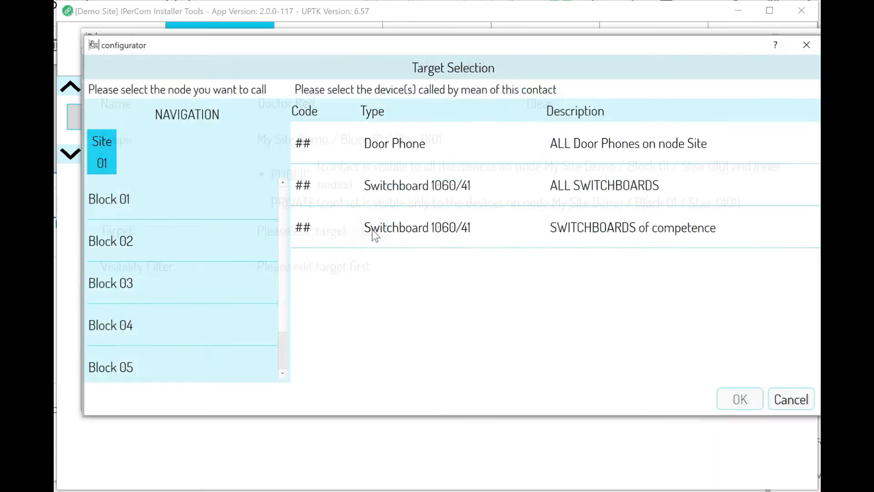
left_click(139, 199)
left_click(145, 196)
left_click(149, 198)
left_click(155, 196)
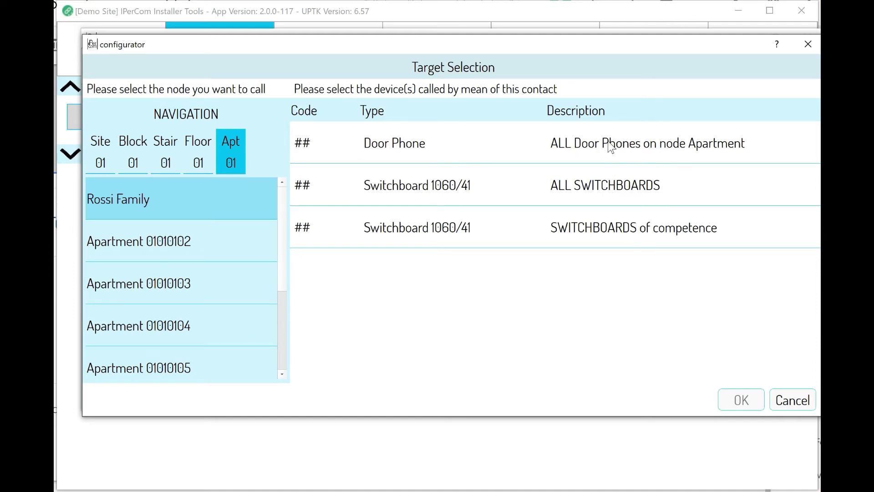
left_click(528, 139)
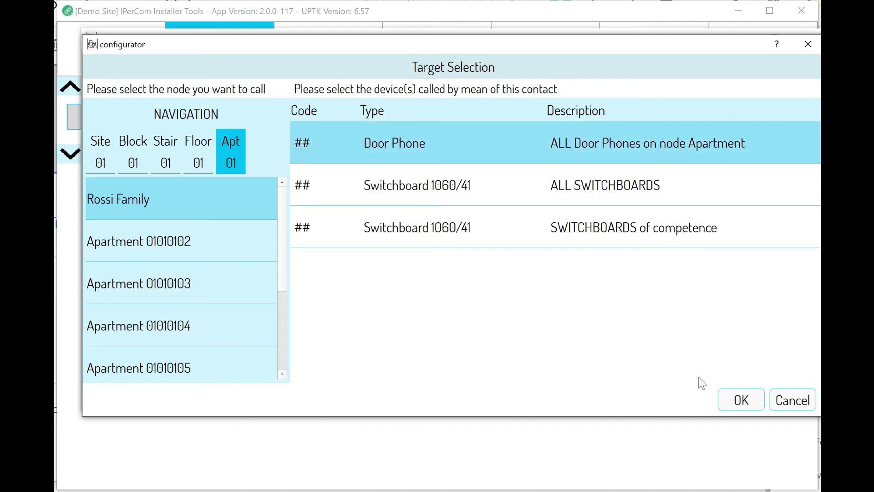
left_click(734, 407)
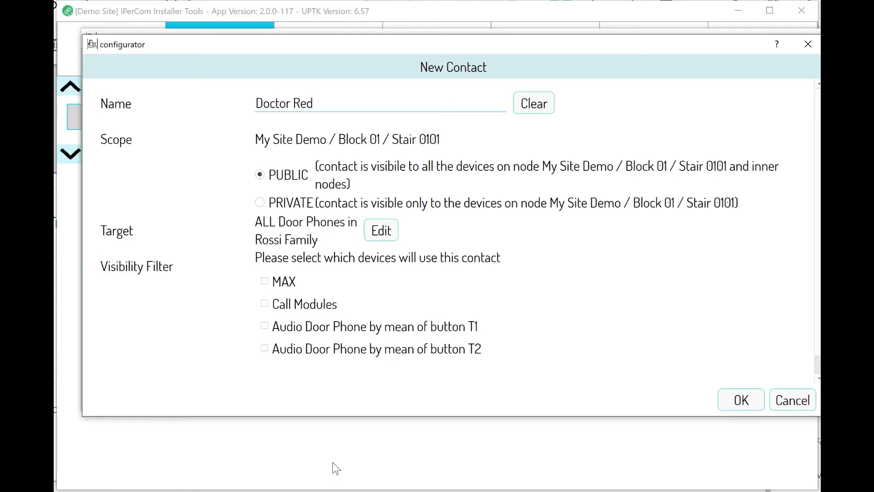
Allow MAX, call modules and T1 audio door phones to use the contact, and save it.
left_click(264, 281)
left_click(284, 305)
left_click(268, 326)
left_click(738, 400)
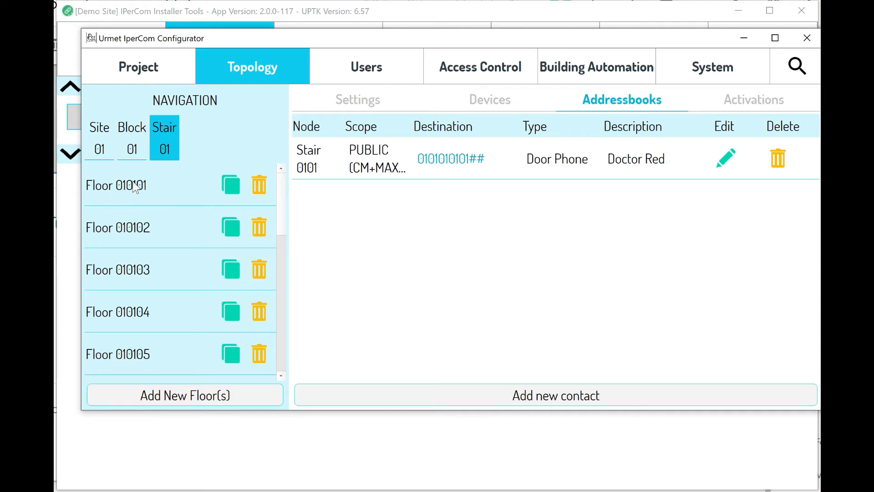
left_click(154, 178)
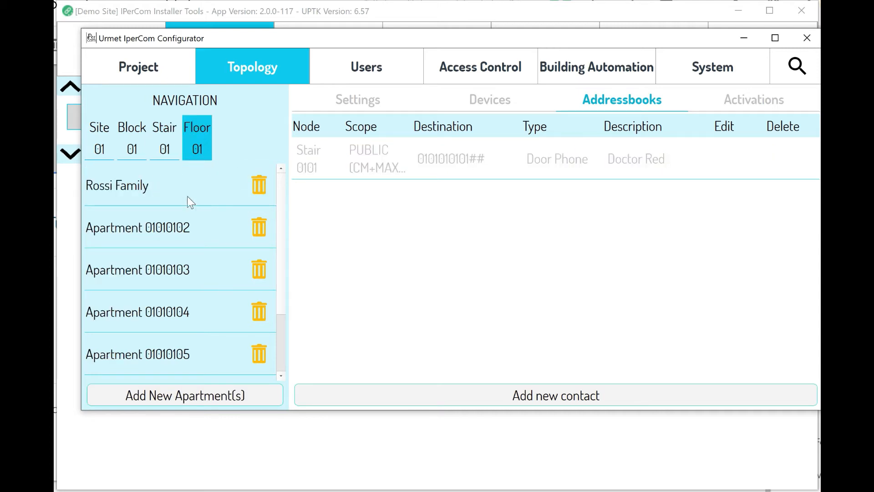
left_click(150, 181)
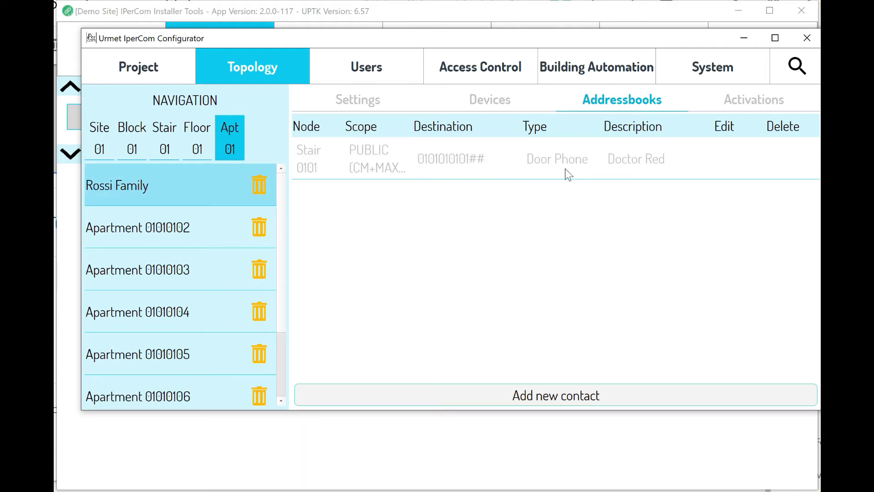
left_click(150, 223)
left_click(150, 261)
left_click(133, 301)
left_click(126, 348)
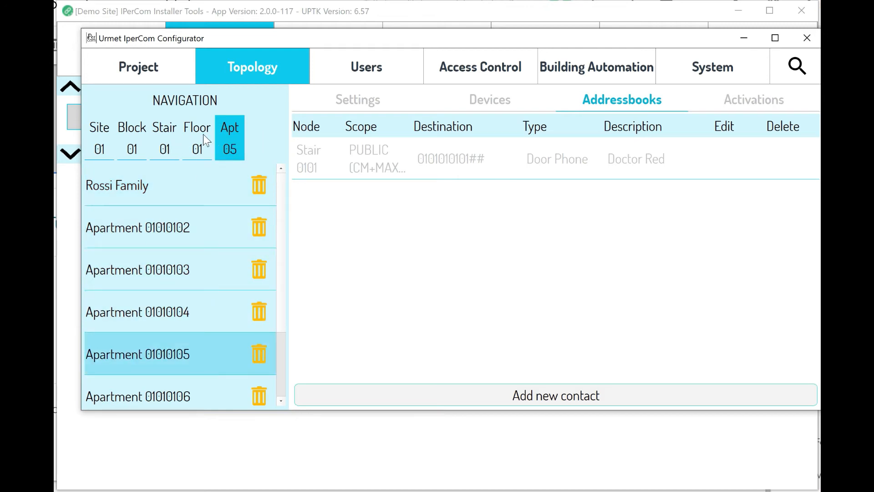
left_click(154, 140)
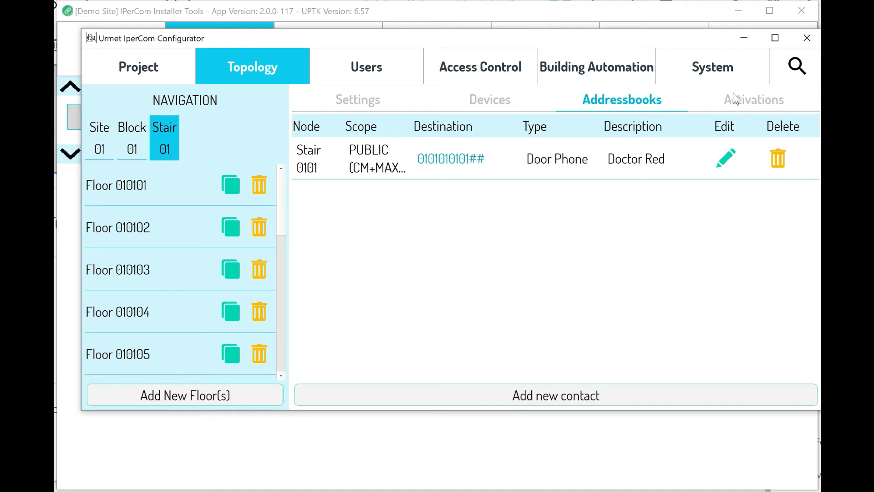
Check Stair 01's activations, then show Site 01's device list with Blocks 01–05.
left_click(744, 103)
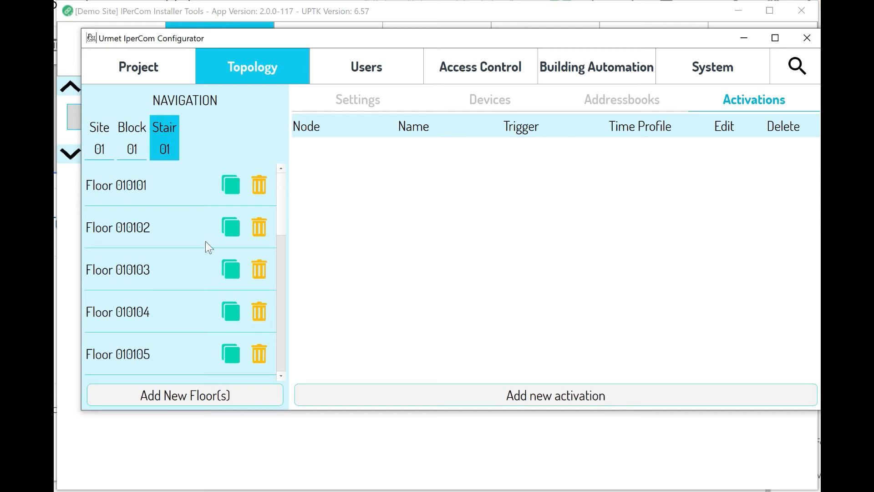
left_click(104, 134)
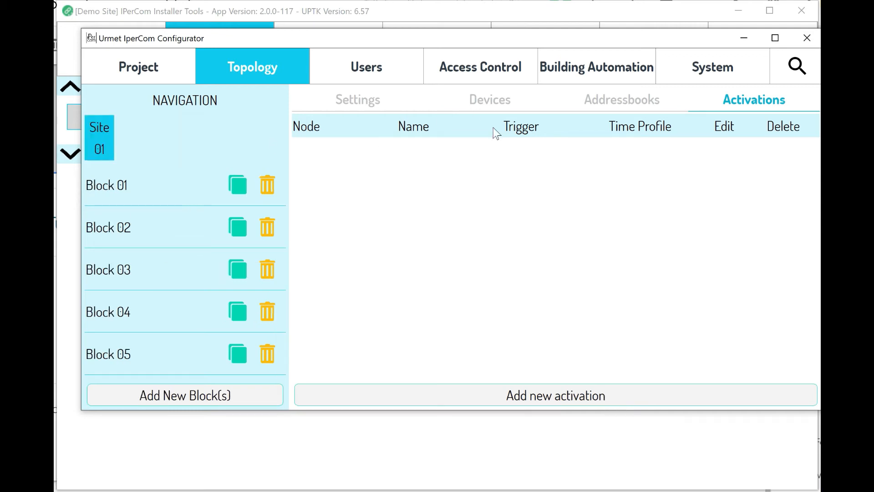
left_click(498, 107)
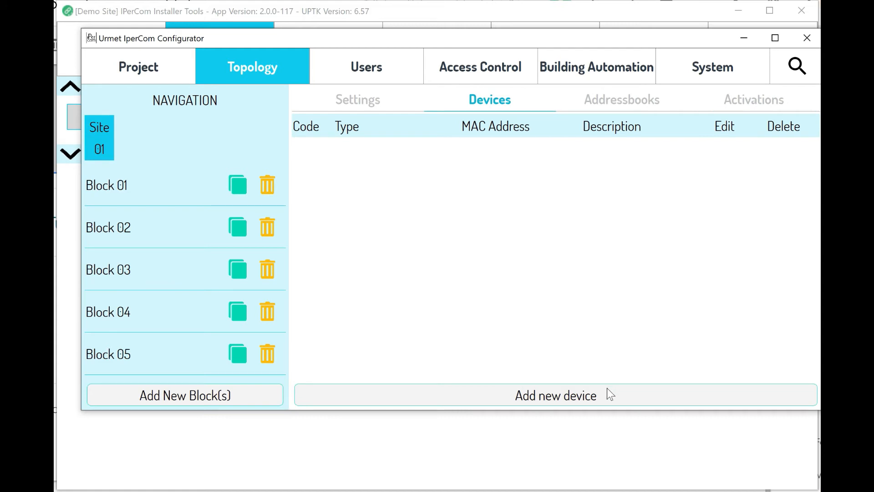
Add a site-level device of type Relay Actuator 1060/84 v.4.05.
left_click(564, 400)
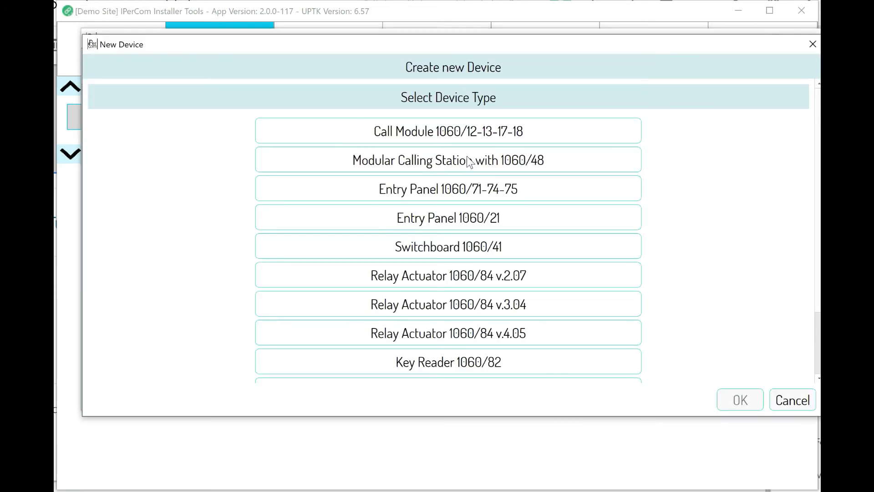
scroll(435, 218, "down", 2)
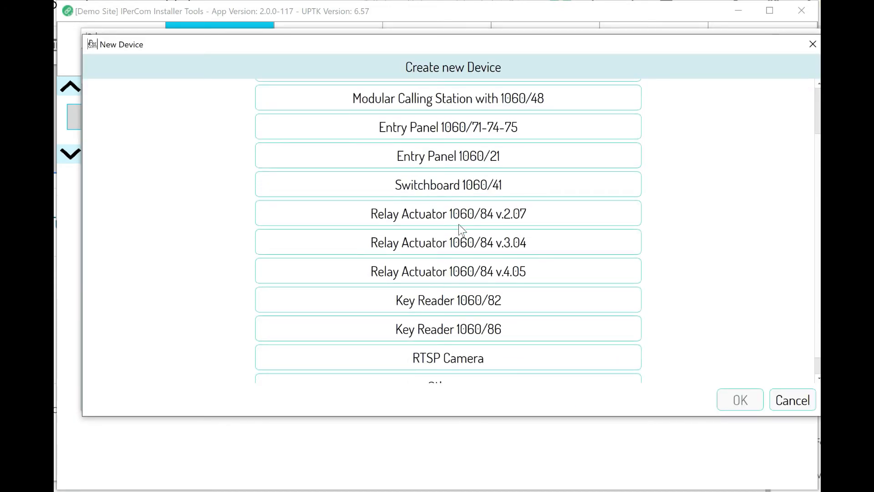
left_click(508, 271)
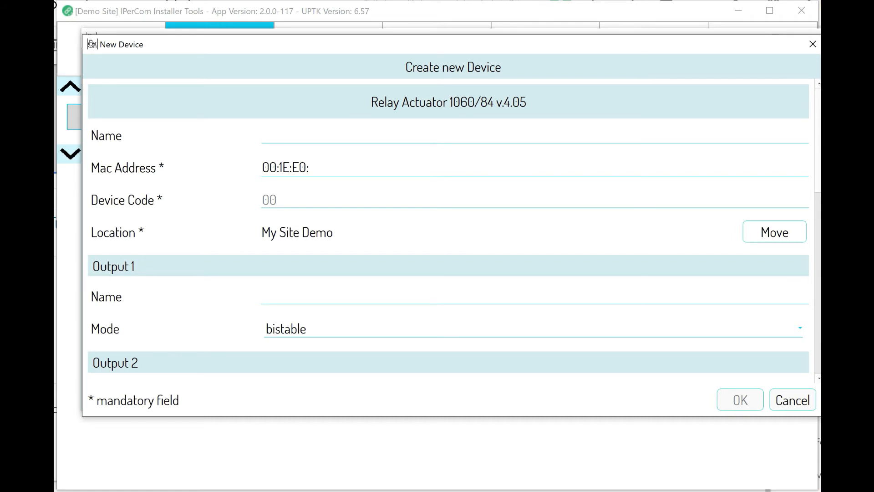
Name the relay 'Relay v4' and complete its MAC address with 13:13:45.
type("R")
key("BackSpace")
type("Relay v4")
left_click(412, 159)
type("13:13:")
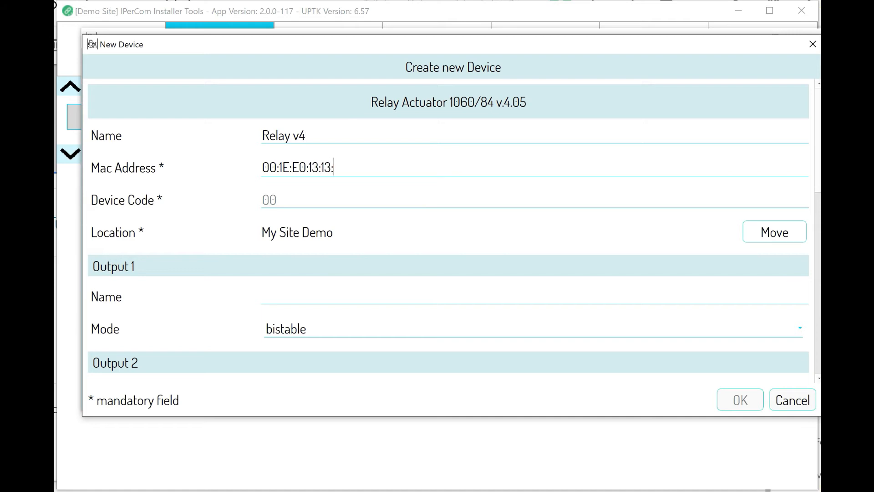
type("45")
Name Output 1 'Turn on Stair 1 Lights' and make it monostable with a 300-second time.
scroll(401, 277, "down", 1)
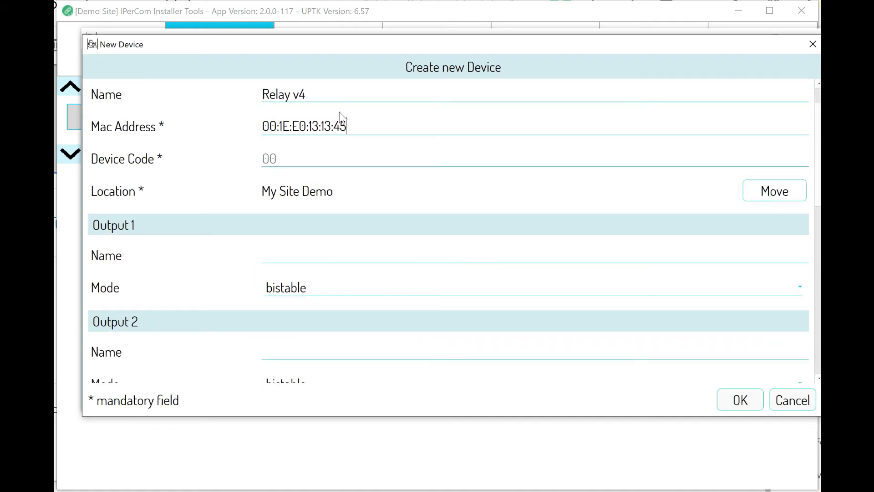
scroll(445, 311, "down", 1)
scroll(249, 288, "down", 1)
left_click(337, 191)
scroll(455, 219, "up", 1)
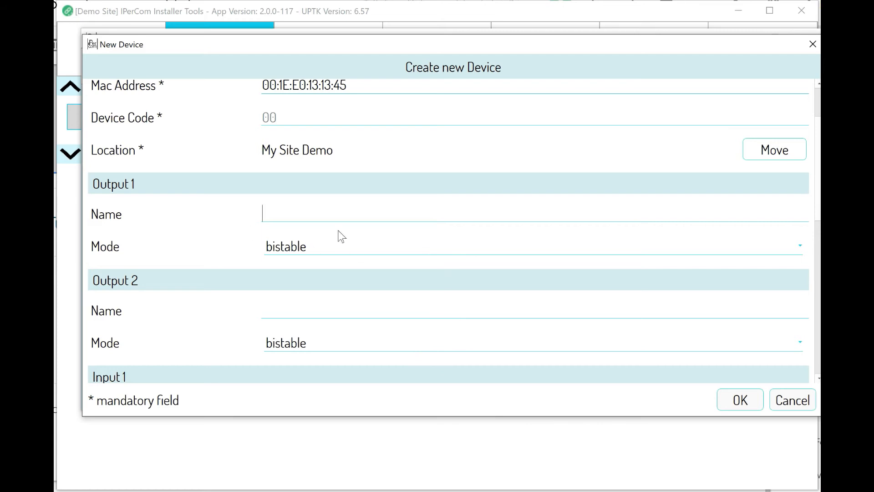
type("Turn on Stair 1 Lights")
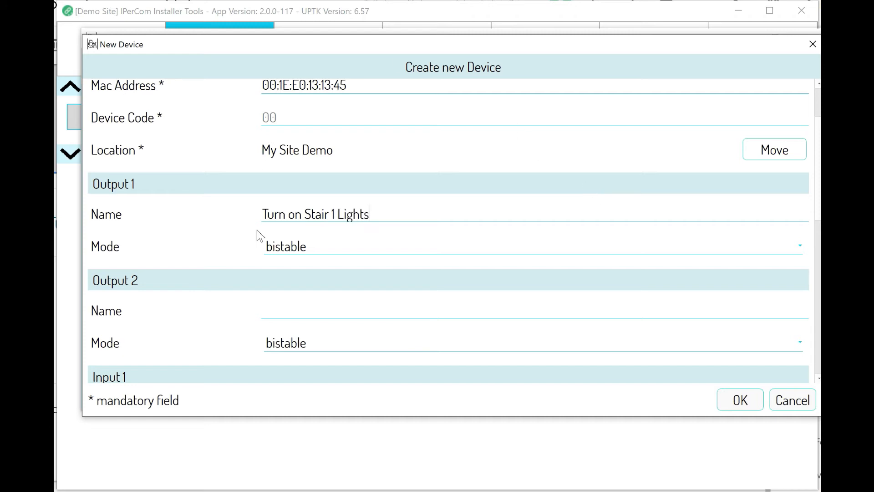
left_click_drag(370, 213, 217, 220)
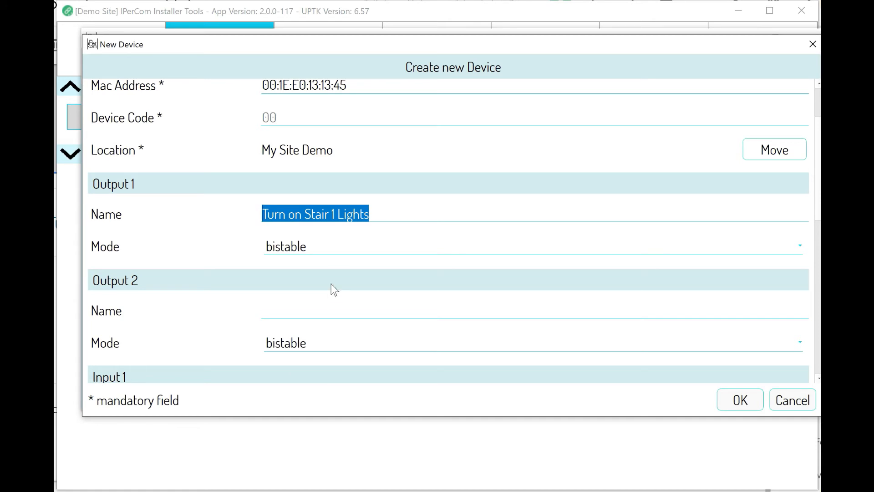
left_click(340, 244)
left_click(318, 236)
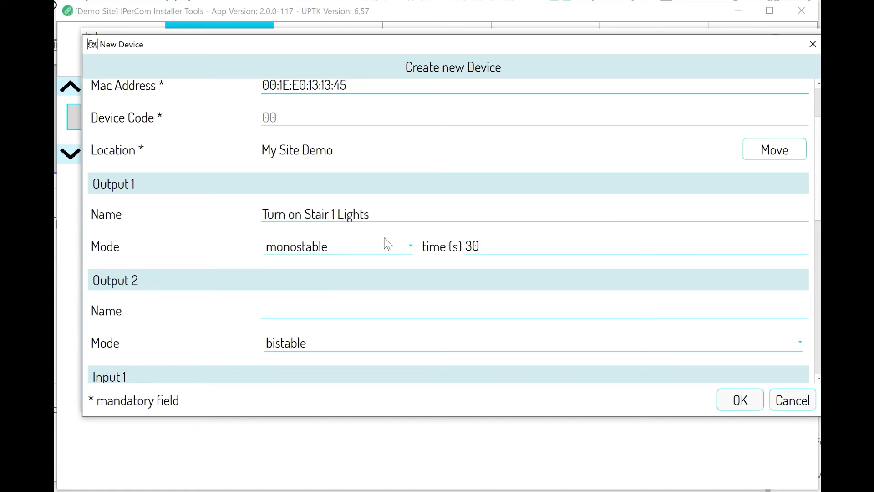
left_click_drag(479, 246, 464, 245)
type("300")
Review the relay's inputs and save the new Relay v4 device.
scroll(372, 350, "down", 5)
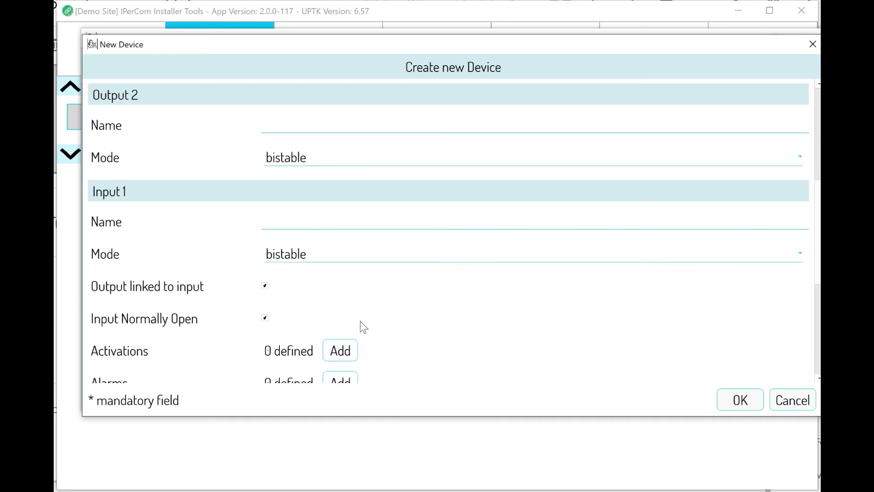
scroll(365, 327, "down", 3)
scroll(368, 318, "down", 4)
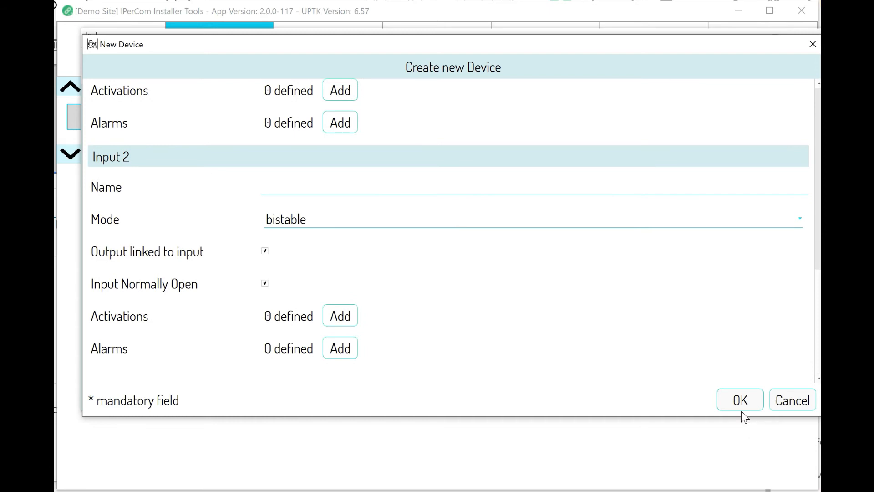
left_click(738, 398)
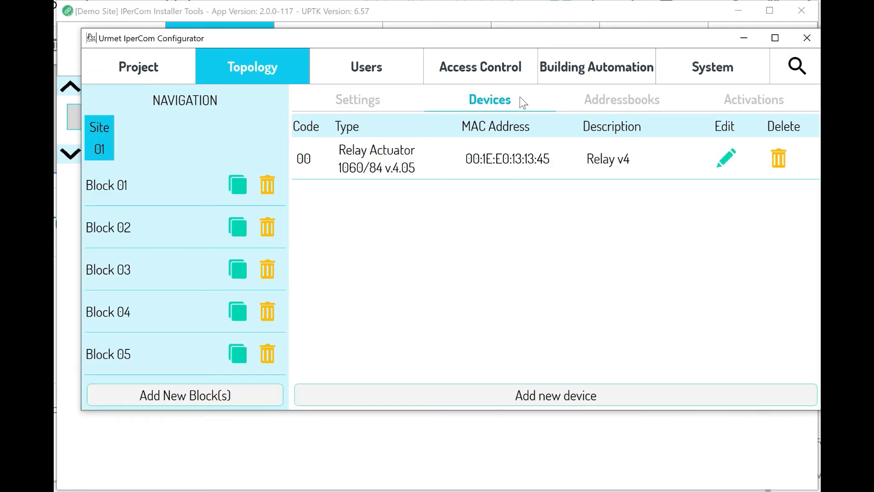
Create a new Stair 0101 activation with Door Opening as its trigger.
left_click(124, 194)
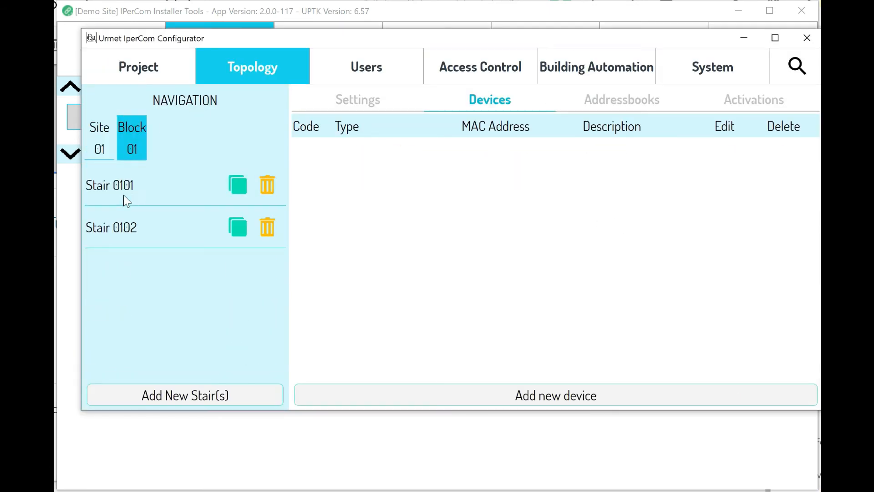
left_click(137, 189)
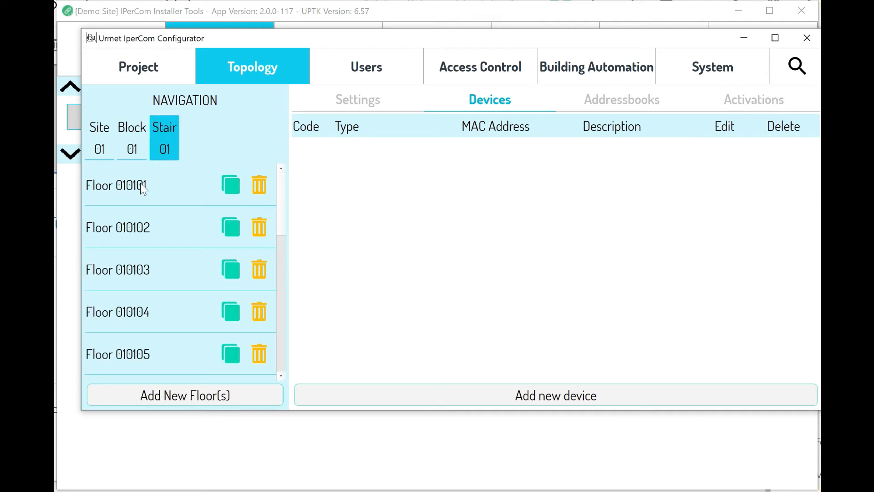
left_click(763, 99)
left_click(545, 389)
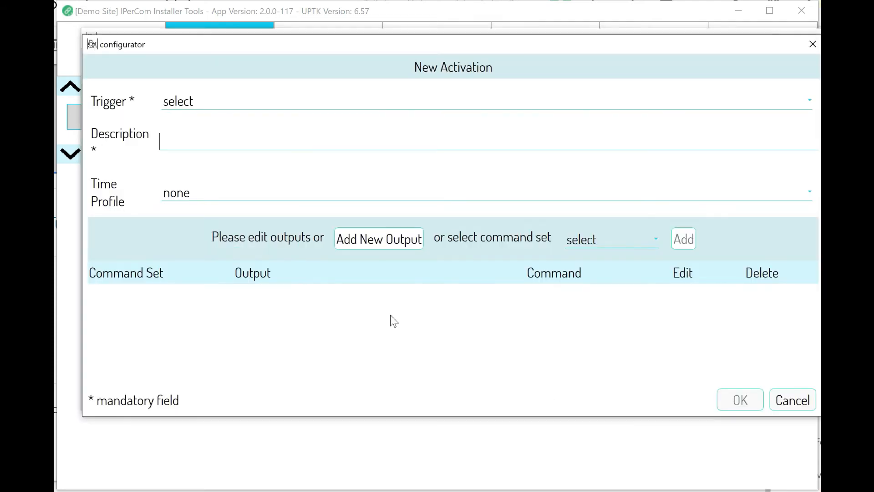
left_click(184, 99)
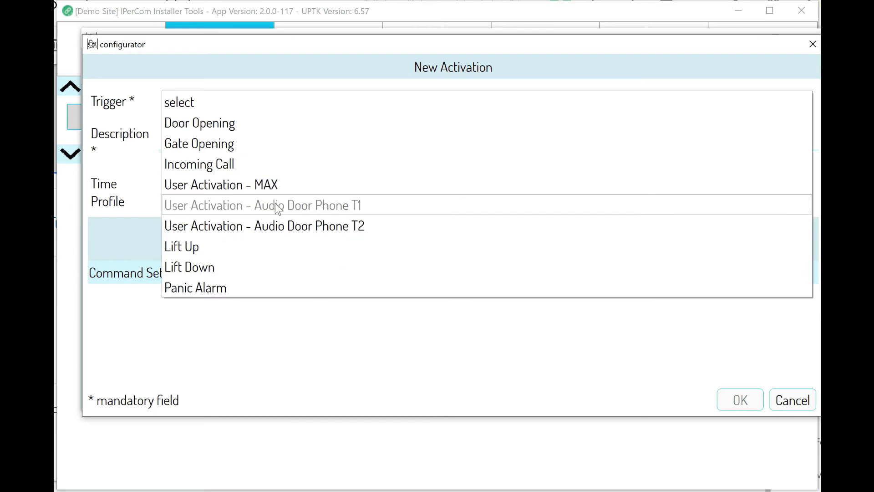
left_click(215, 122)
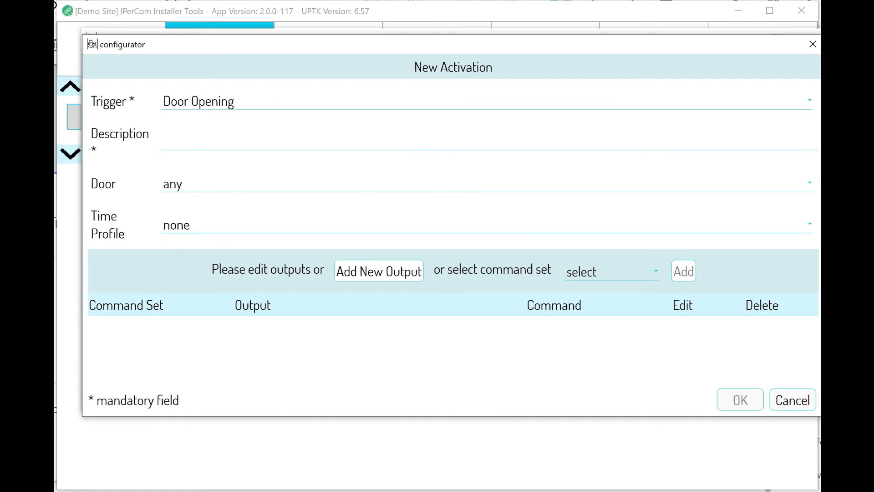
Describe the activation as 'Turn on lights on Stair 1'.
type("Turn on li")
type("ghts in")
key("BackSpace")
key("BackSpace")
key("BackSpace")
type("on")
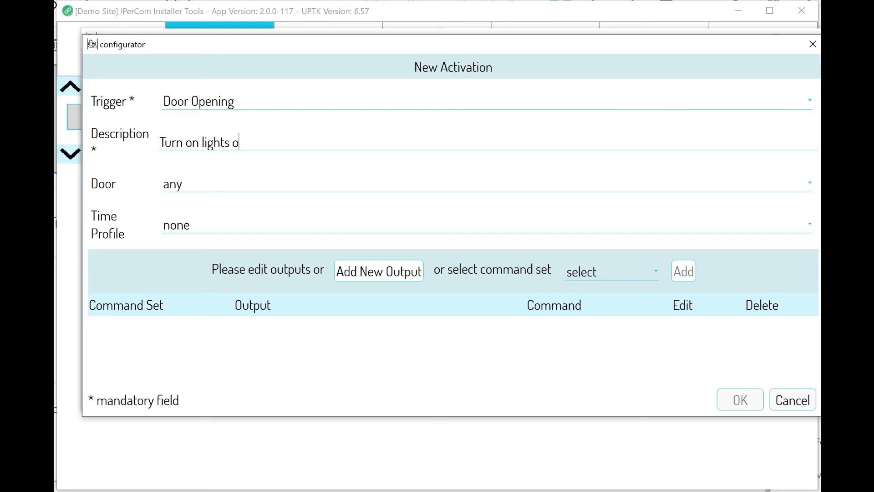
type(" Stair 1")
left_click(190, 182)
Keep Door as any and add Site 01 Relay v4 output 'Turn on Stair 1 Lights' with ACTIVATE.
left_click(190, 180)
left_click(388, 272)
left_click(101, 174)
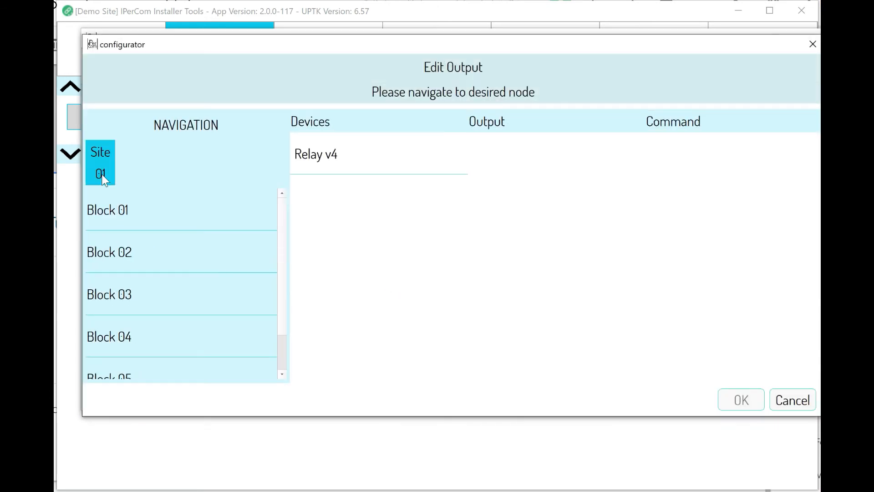
left_click(357, 157)
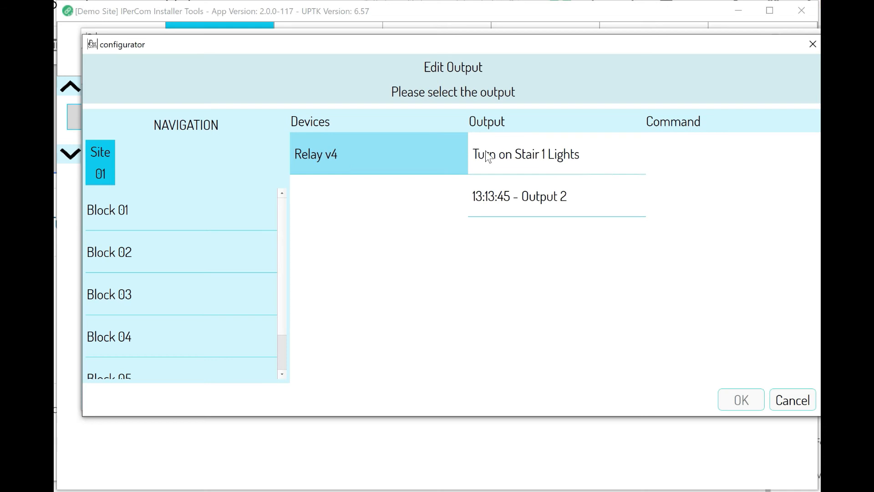
left_click(570, 155)
left_click(721, 154)
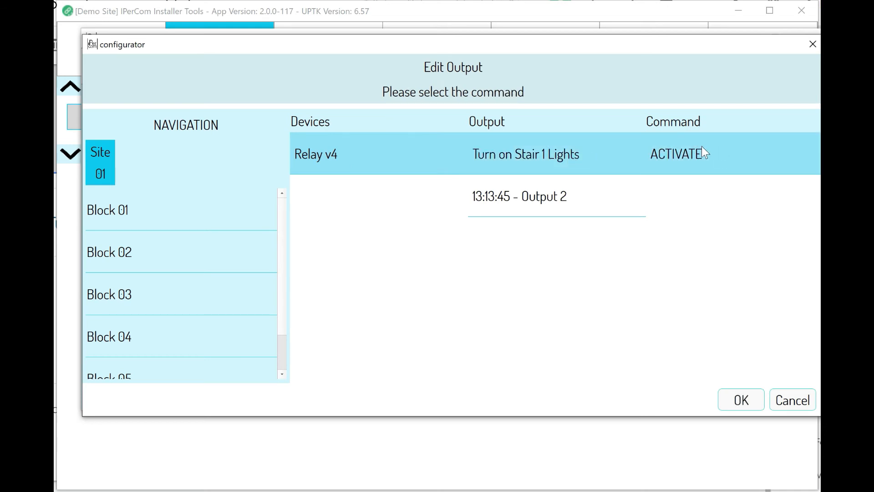
left_click(740, 402)
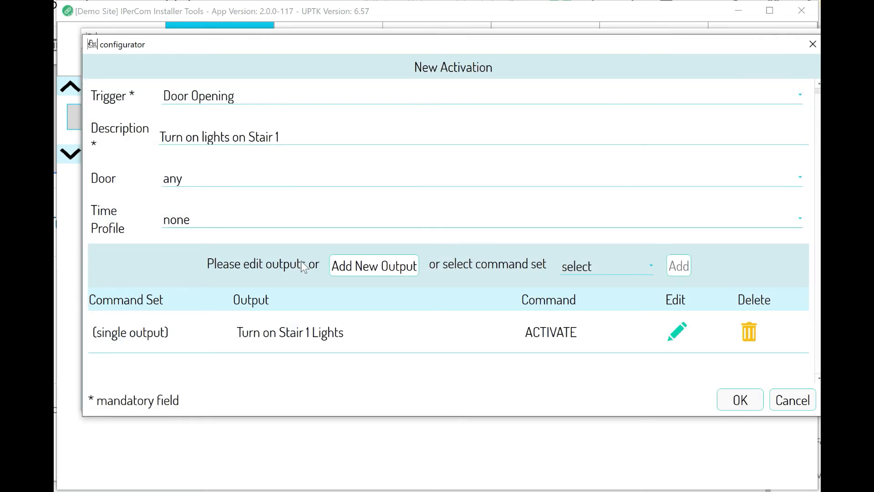
Save the new activation and return to the Site 01 level.
left_click(740, 408)
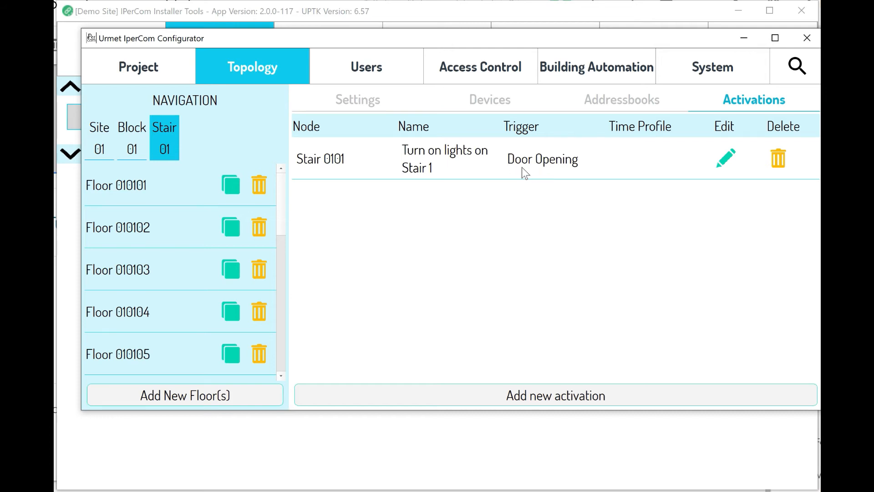
left_click(101, 137)
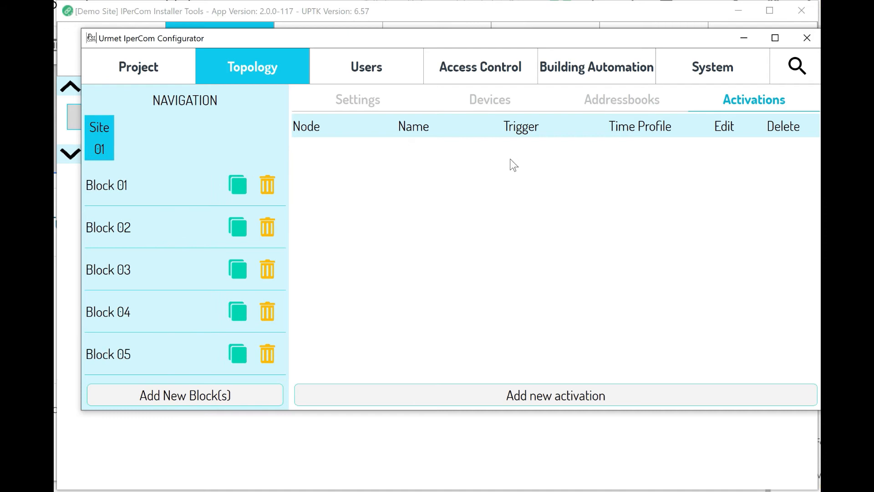
Review the site's Devices, Addressbooks and Activations, then switch to the Users section.
left_click(540, 106)
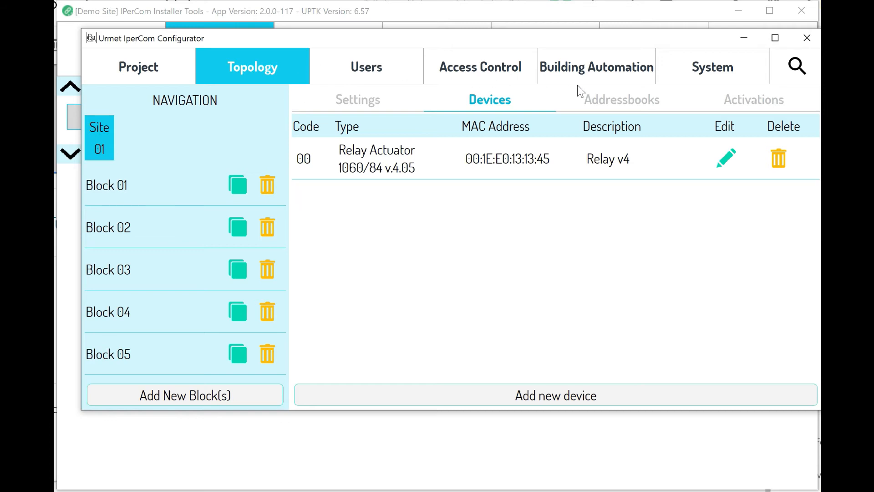
left_click(619, 99)
left_click(749, 99)
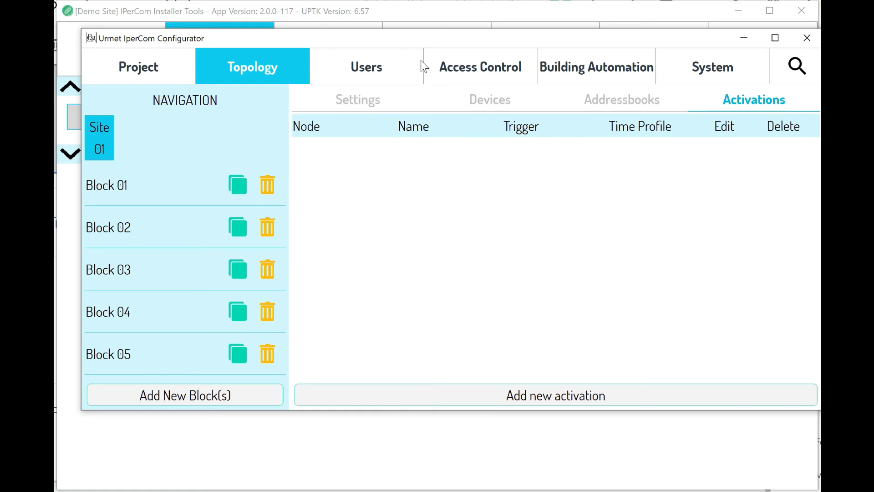
left_click(359, 75)
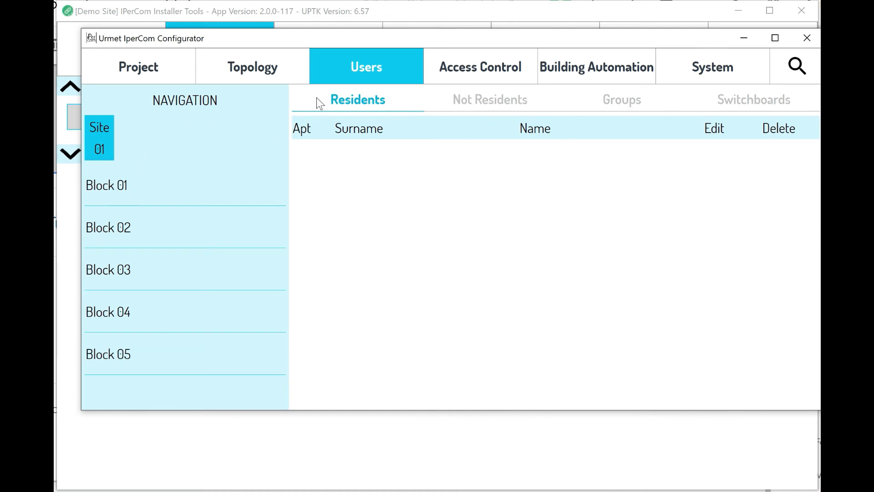
Drill into Block 01's first apartment to view its residents.
left_click(144, 189)
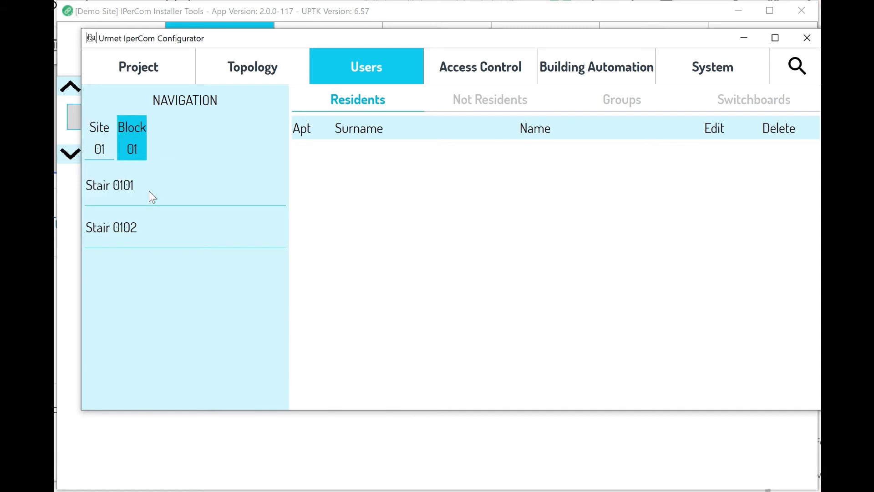
left_click(154, 182)
left_click(154, 182)
left_click(164, 183)
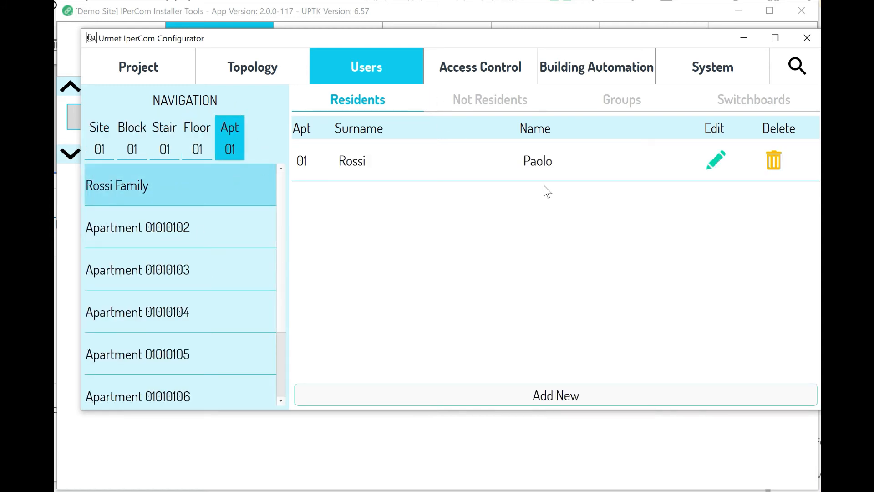
Browse Not Residents, Groups and Switchboards, starting then cancelling a new switchboard user.
left_click(495, 102)
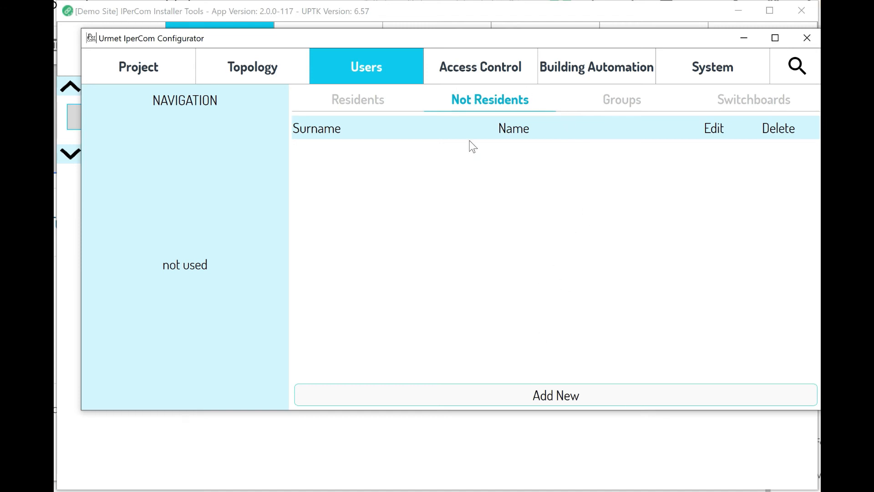
left_click(605, 98)
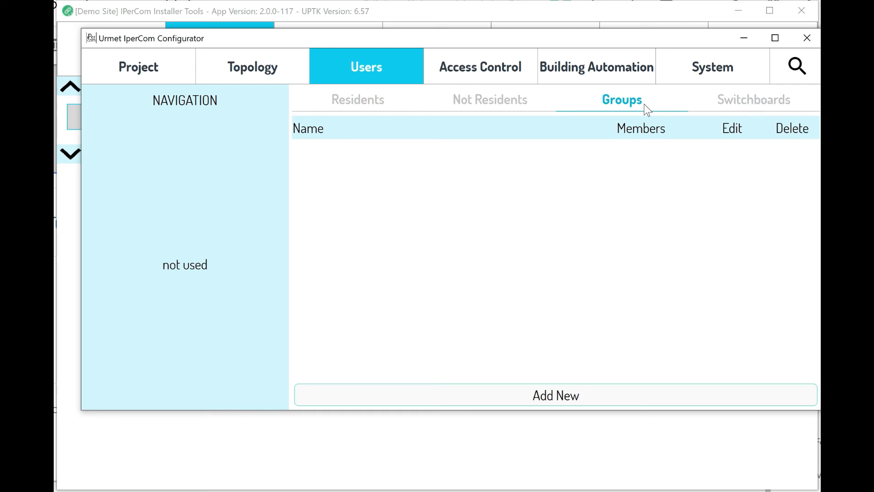
left_click(743, 109)
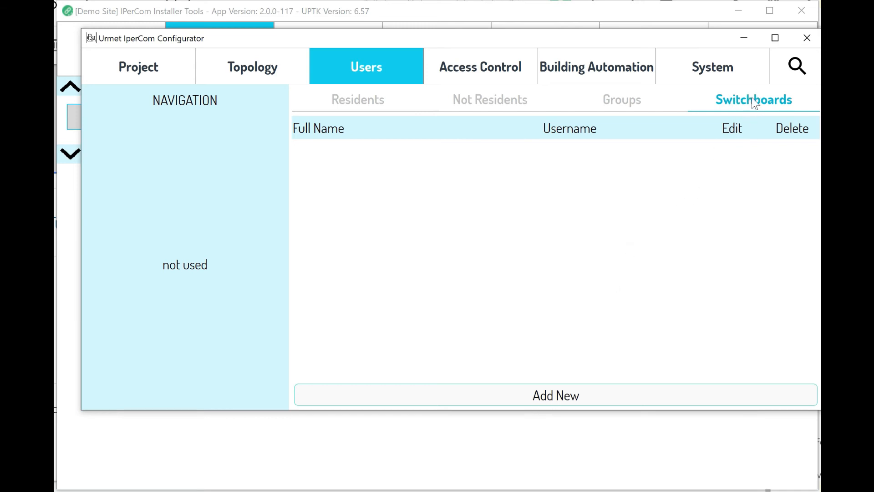
left_click(579, 397)
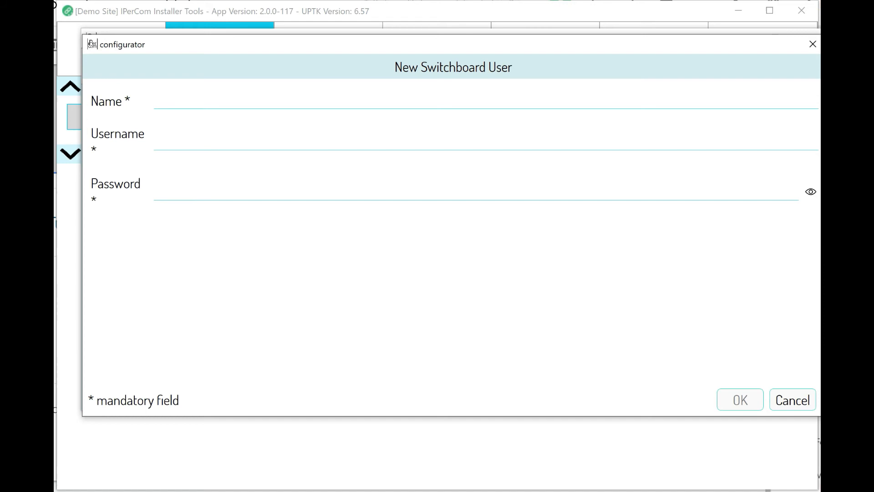
left_click(783, 400)
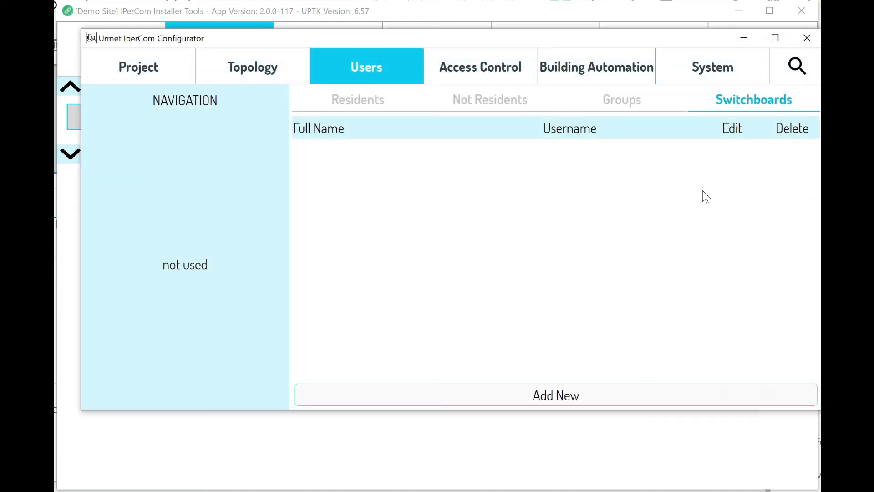
In Access Control, view Access Profiles and Holidays, then return to Time Profiles.
left_click(500, 68)
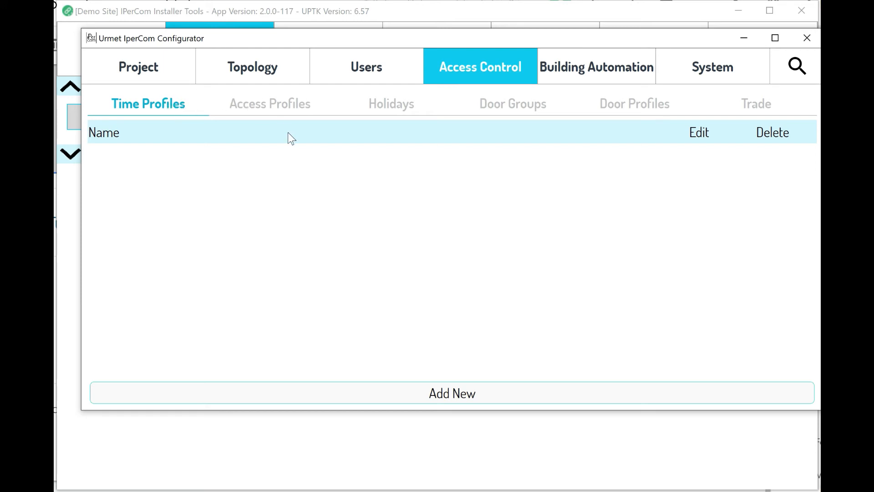
left_click(274, 100)
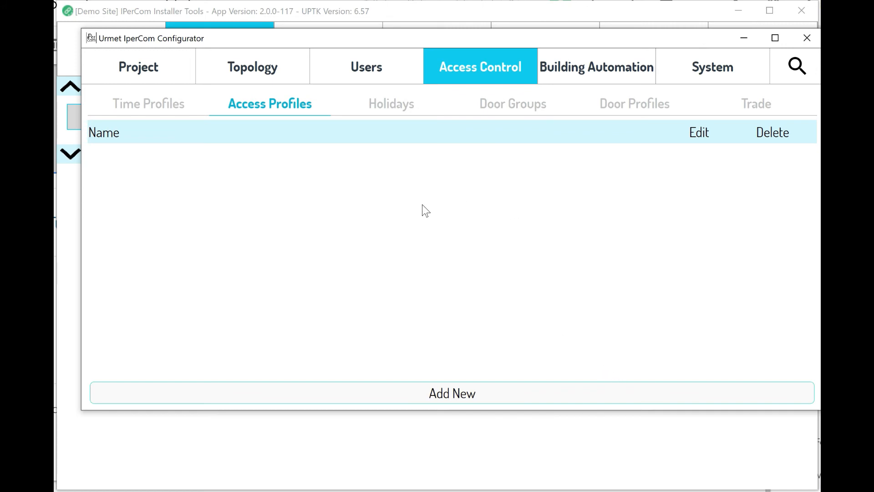
left_click(416, 106)
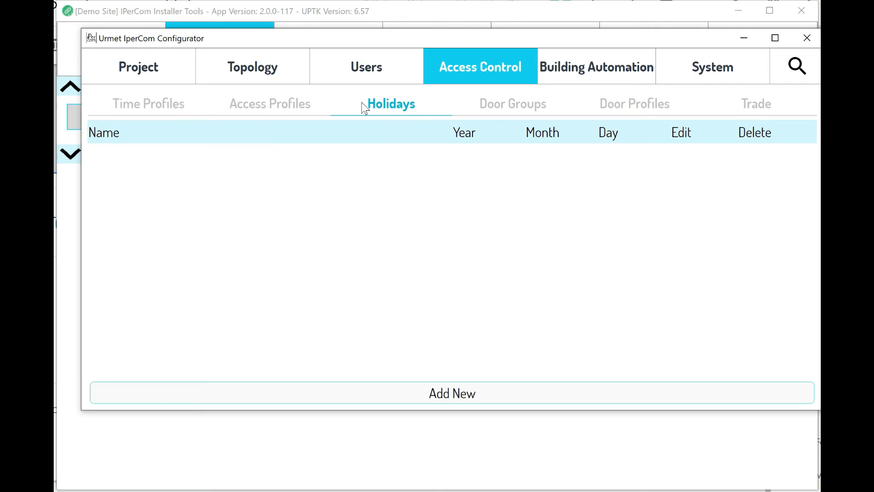
left_click(163, 108)
Create time profile 'Summer Course' with a 09:00–12:00 slot on Monday.
left_click(485, 396)
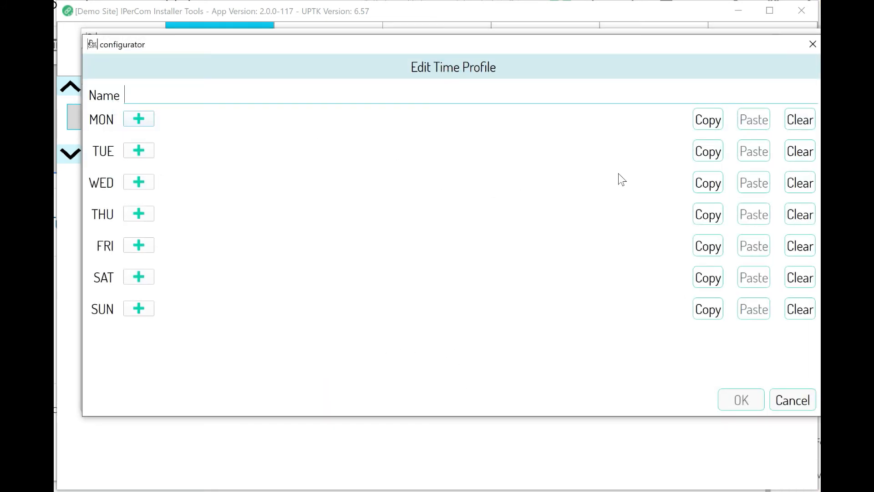
type("Summer Course")
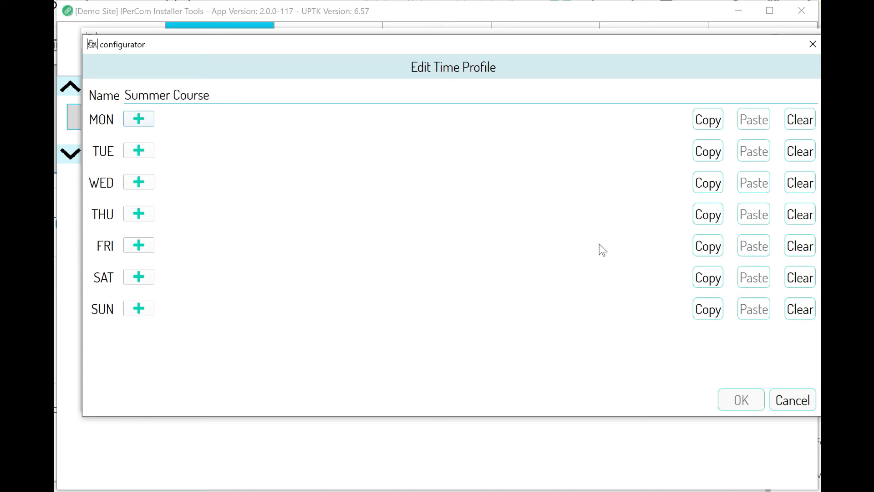
left_click(139, 146)
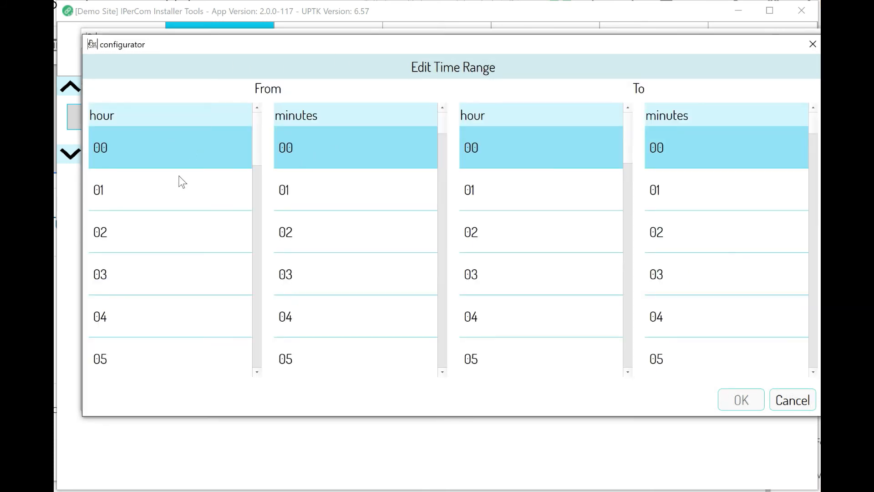
scroll(143, 283, "down", 2)
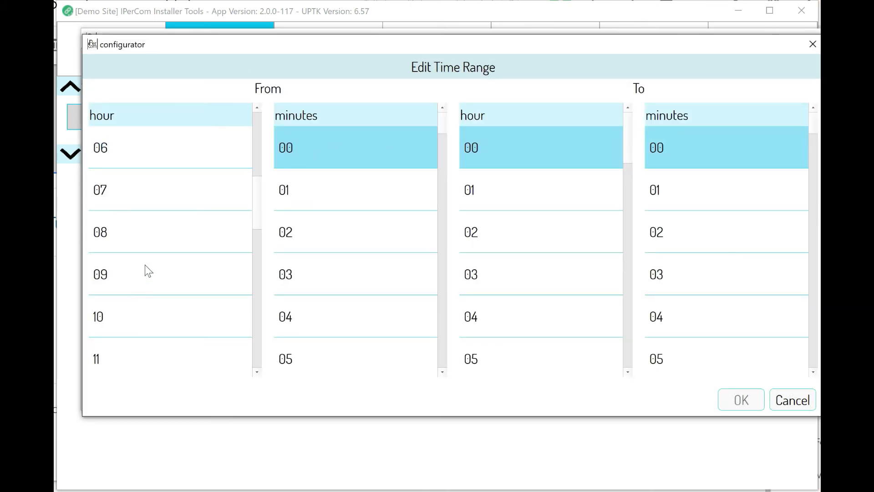
left_click(242, 261)
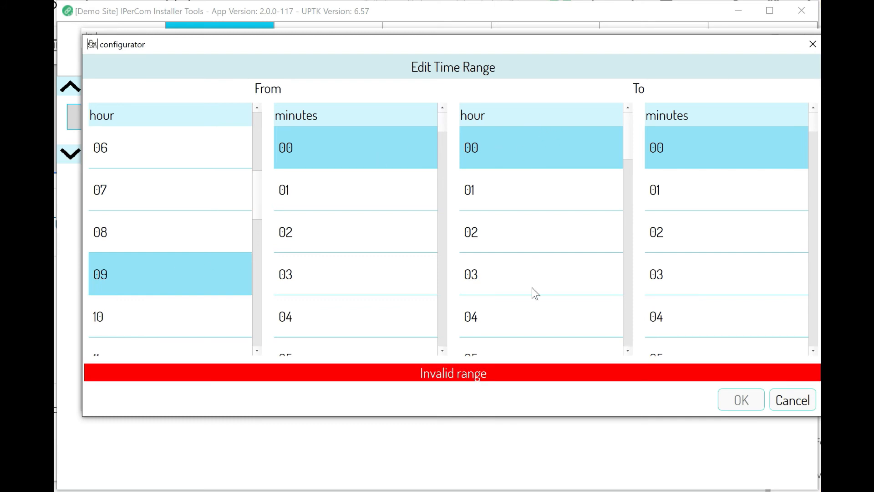
scroll(532, 291, "down", 6)
scroll(510, 163, "up", 1)
scroll(502, 159, "up", 1)
left_click(595, 188)
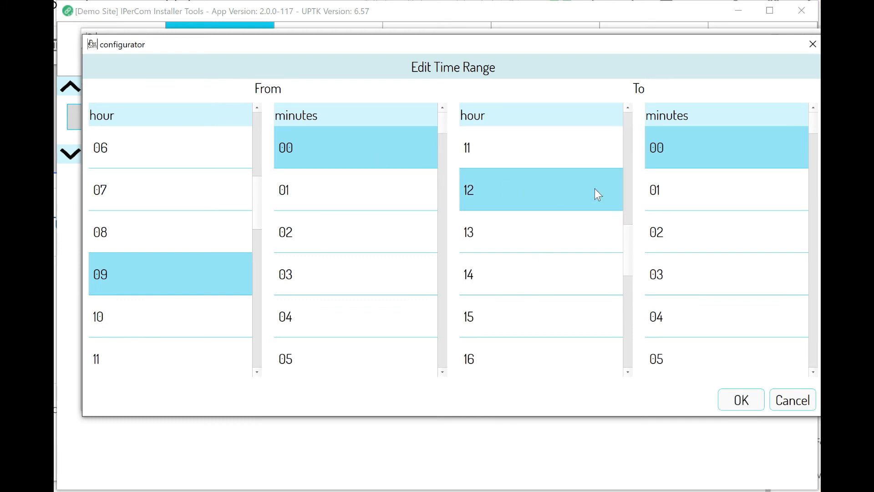
left_click(742, 400)
Copy Monday's 09:00–12:00 slot to Tuesday through Friday and save the profile.
left_click(711, 125)
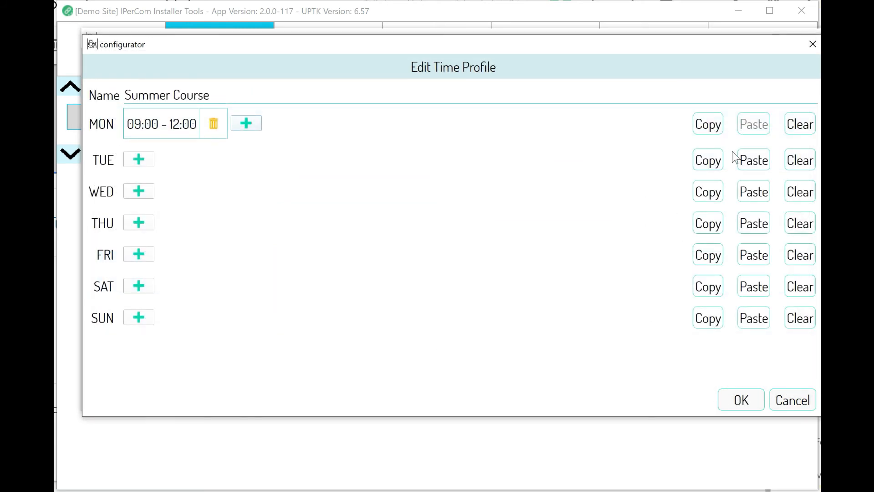
left_click(753, 160)
left_click(754, 205)
left_click(754, 245)
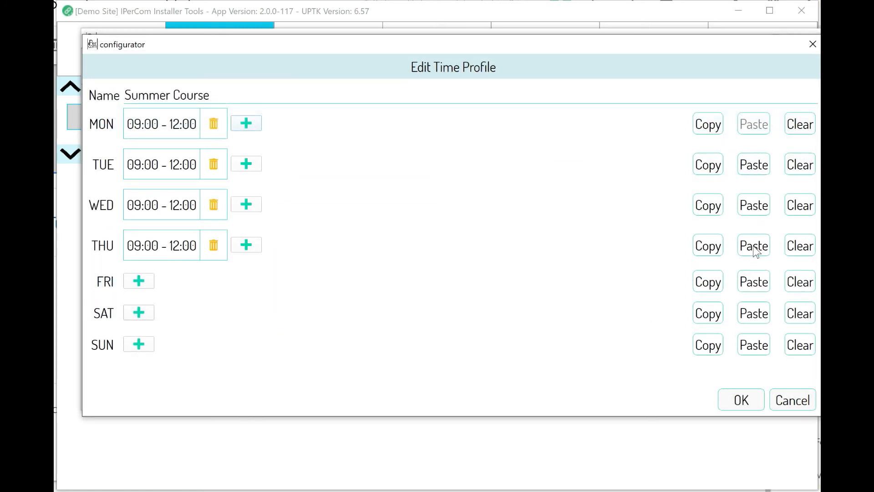
left_click(760, 283)
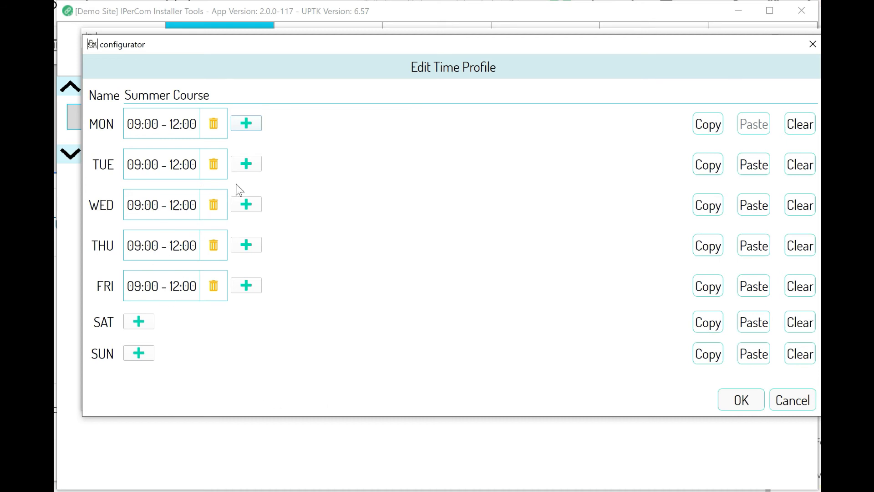
left_click(739, 398)
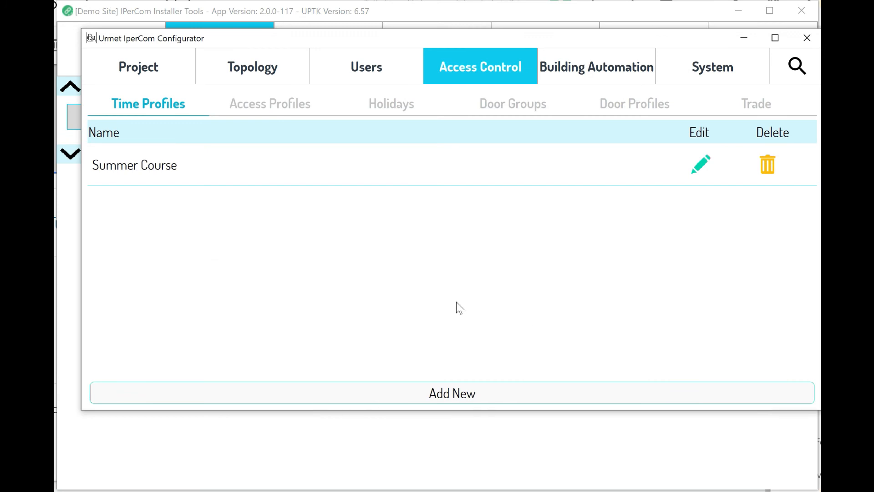
left_click(392, 103)
View Door Groups and Door Profiles, starting then cancelling a new door profile.
left_click(493, 108)
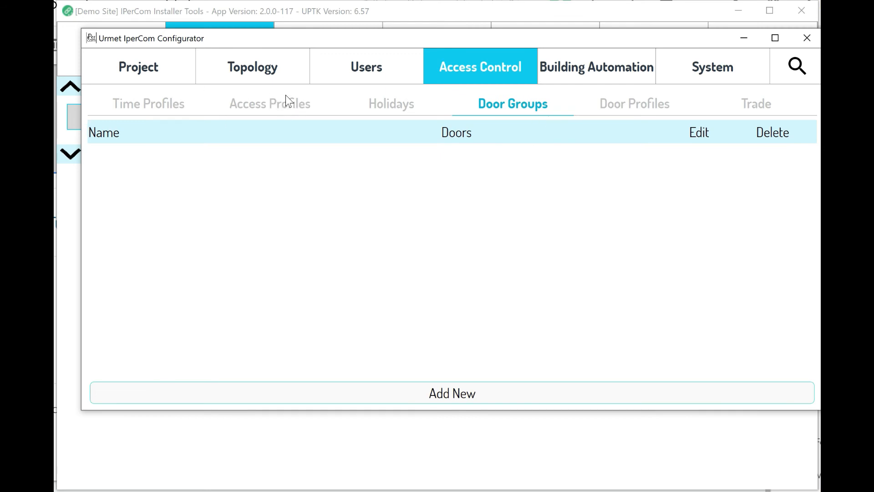
left_click(622, 103)
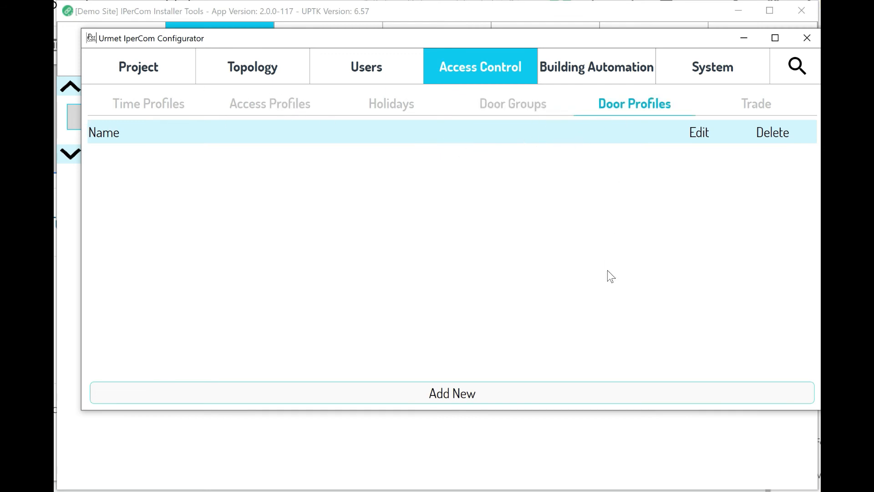
left_click(480, 393)
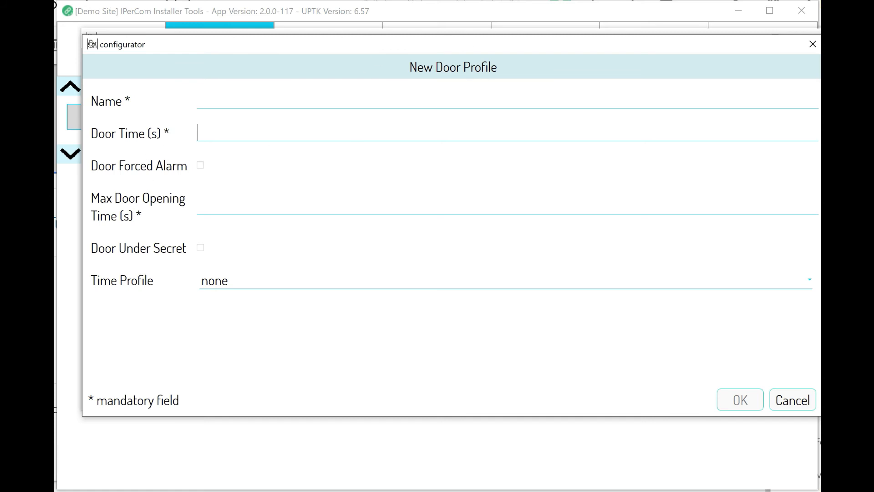
left_click(253, 137)
left_click(806, 400)
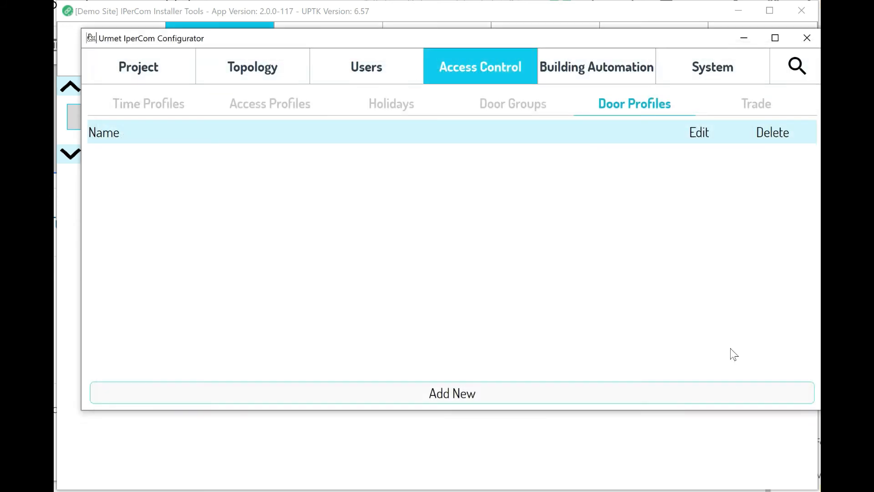
Start and cancel a trade profile, view Access Profiles, then open the site Topology.
left_click(765, 108)
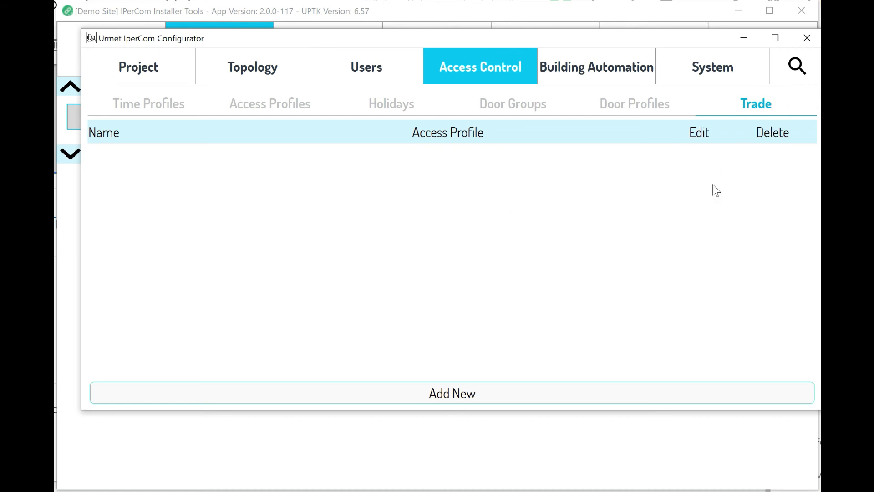
left_click(495, 385)
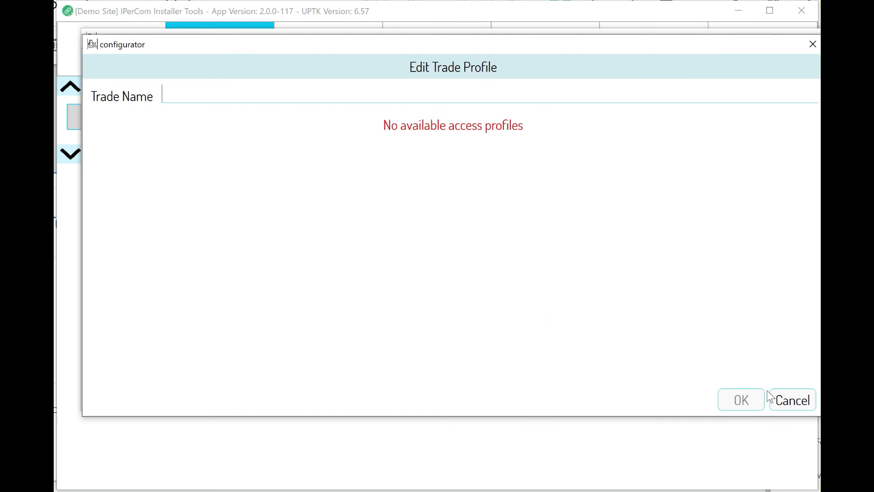
left_click(799, 399)
left_click(265, 109)
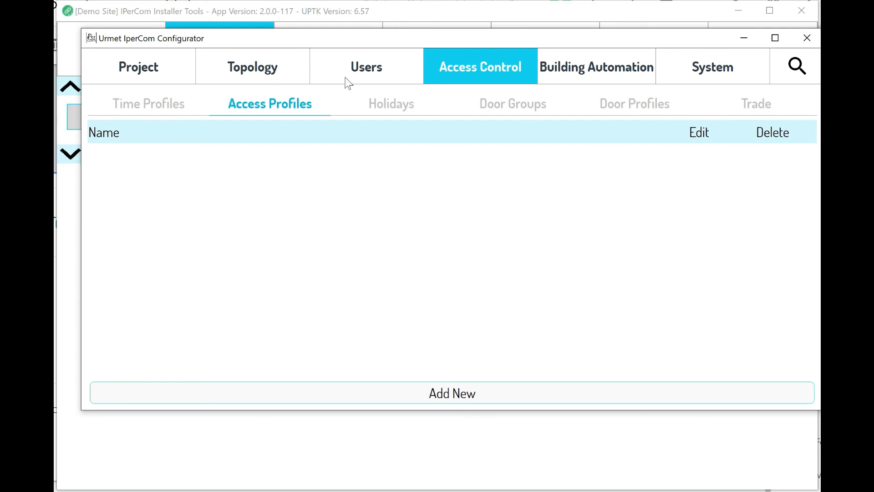
left_click(256, 76)
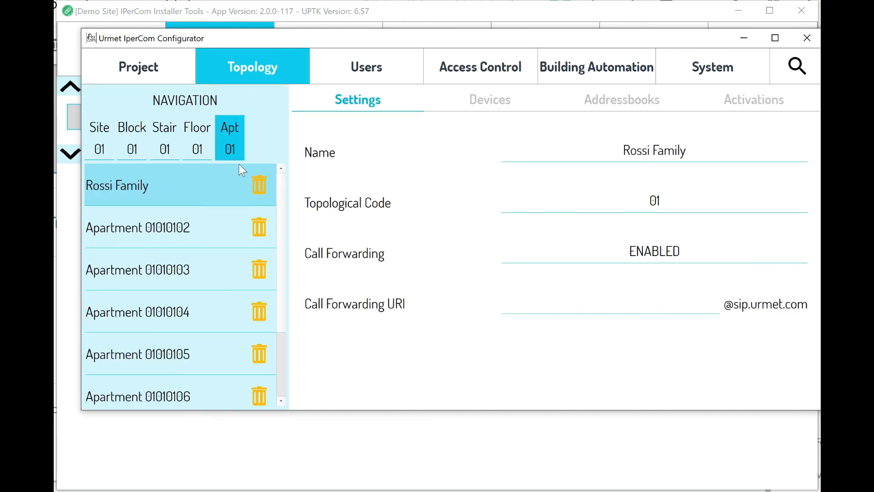
At Site 01 Devices, add a new Call Module 1060/12-13-17-18 device.
left_click(111, 144)
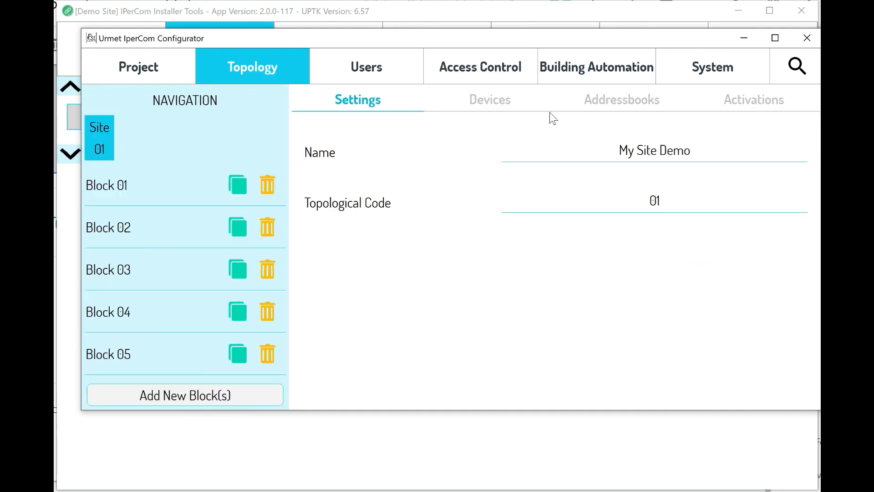
left_click(458, 106)
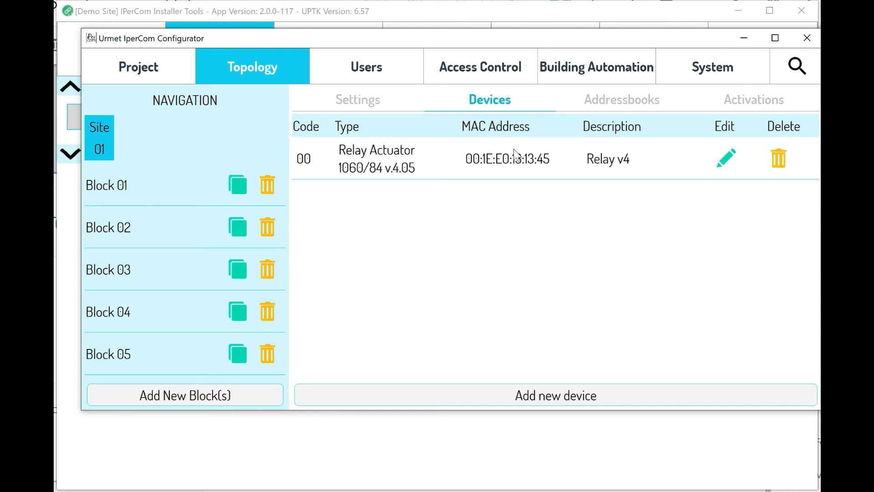
left_click(586, 397)
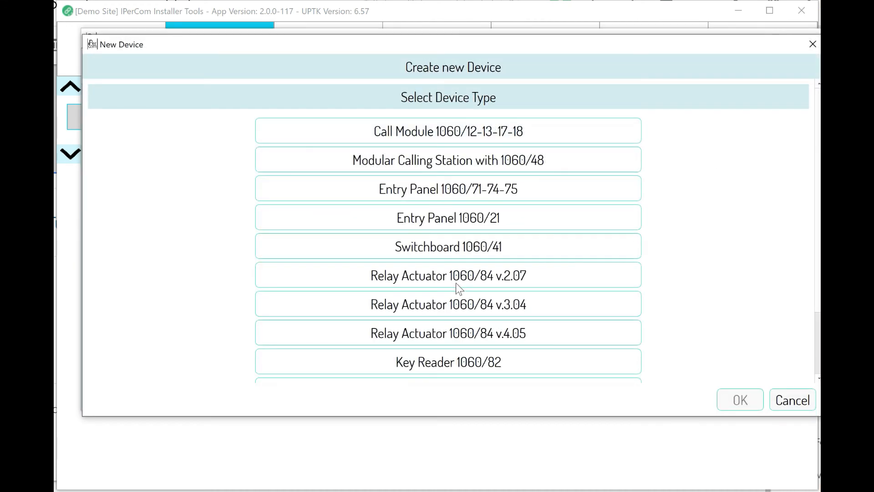
left_click(443, 136)
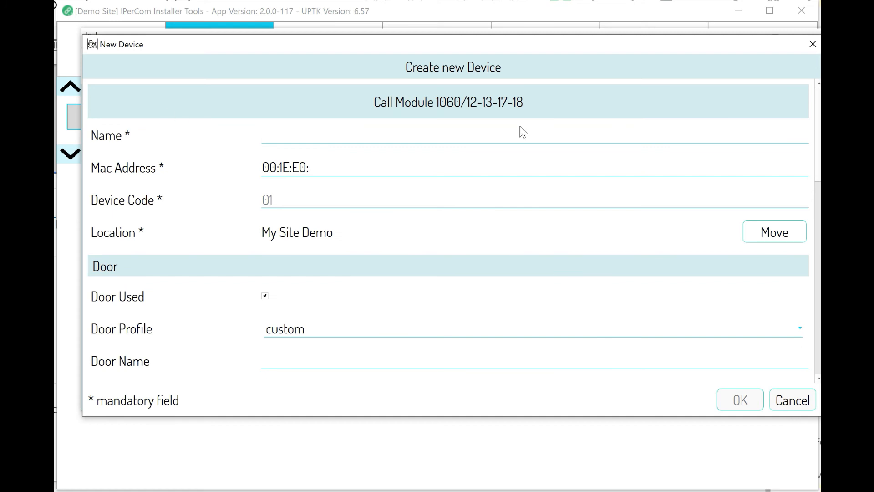
Name it 'Pricipal Call Module' with MAC 00:1E:E0:12:22:22 and save it.
type("Pricipal Call Module")
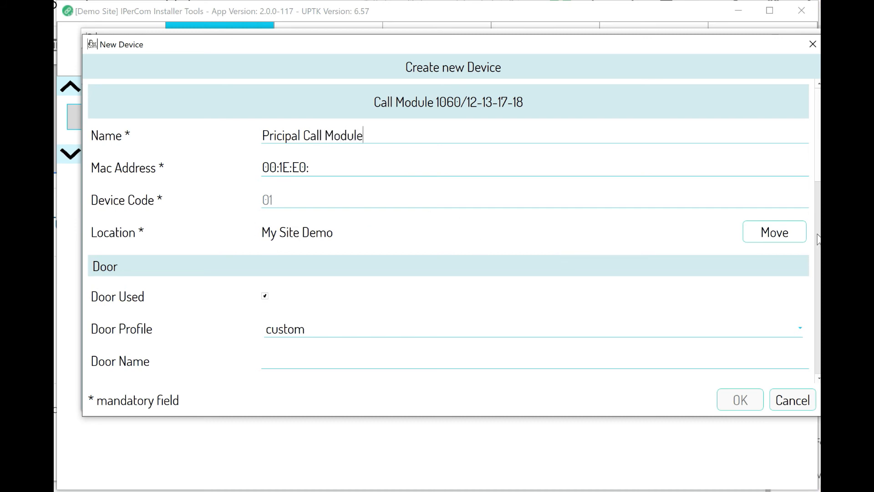
key("Tab")
type("13:13:13")
key("BackSpace")
key("BackSpace")
key("BackSpace")
key("BackSpace")
key("BackSpace")
key("BackSpace")
key("BackSpace")
type("2:22:22")
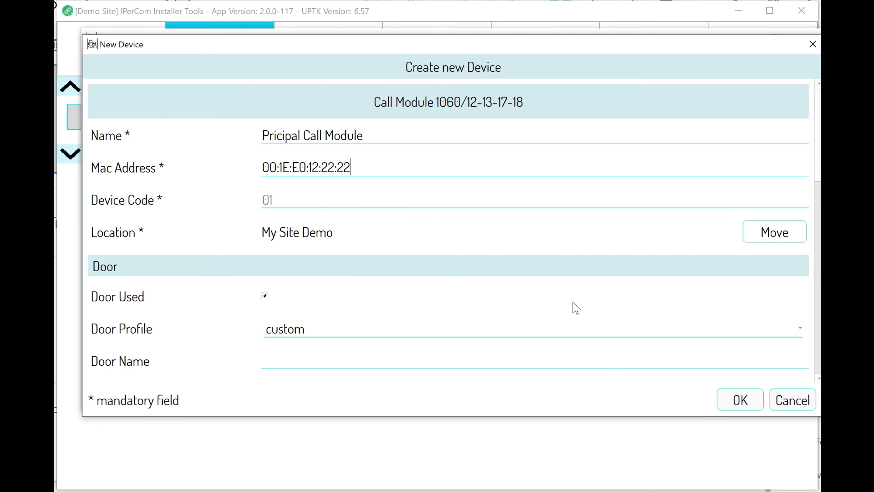
scroll(546, 300, "down", 2)
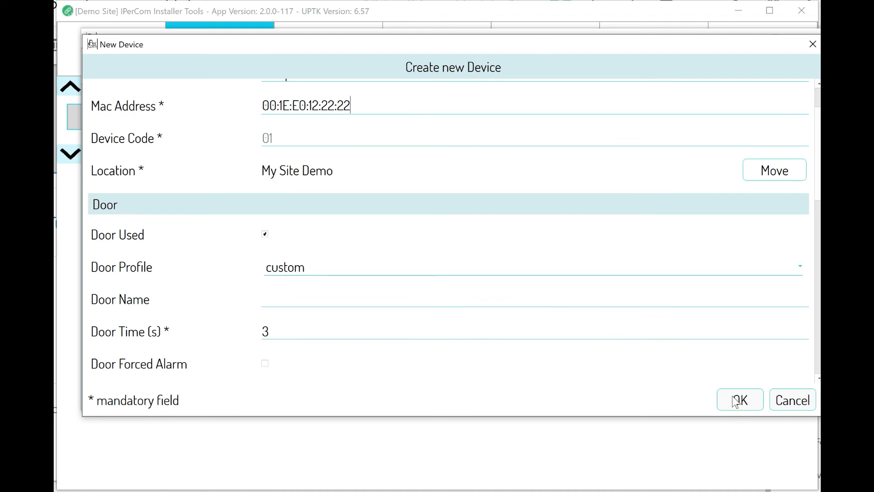
left_click(734, 402)
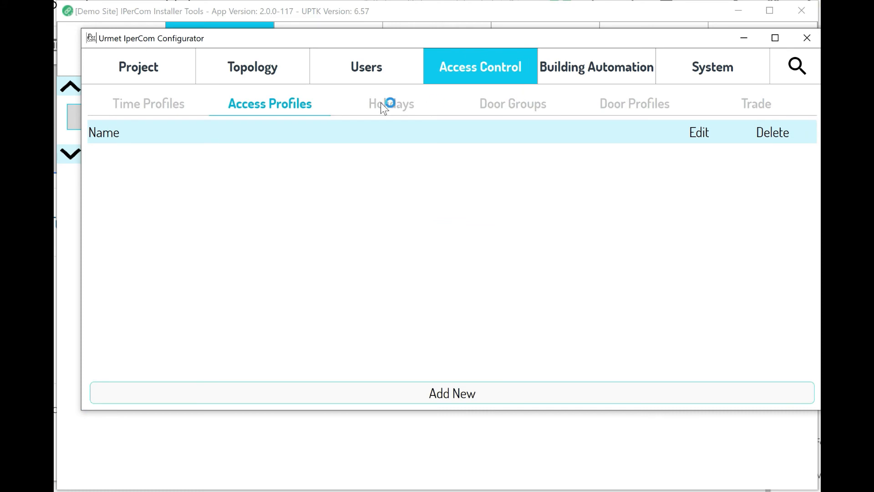
Start access profile 'Summer Course AP' using the Summer Course time profile.
left_click(478, 392)
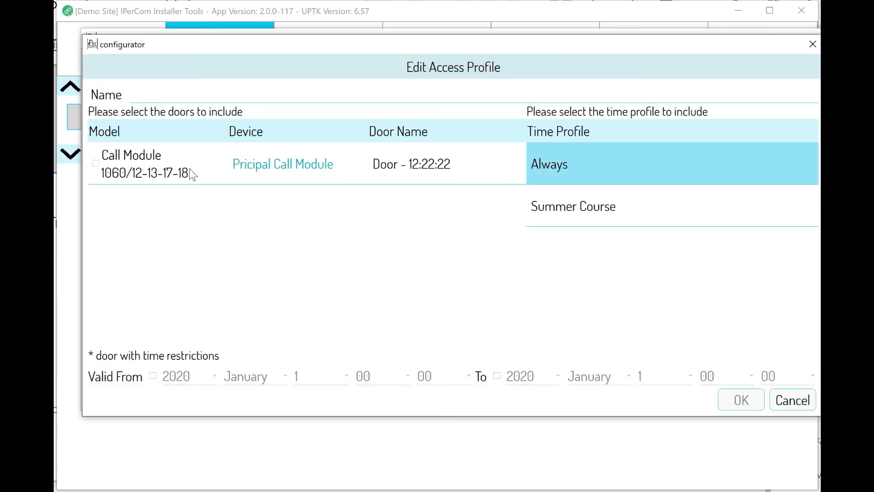
left_click(572, 193)
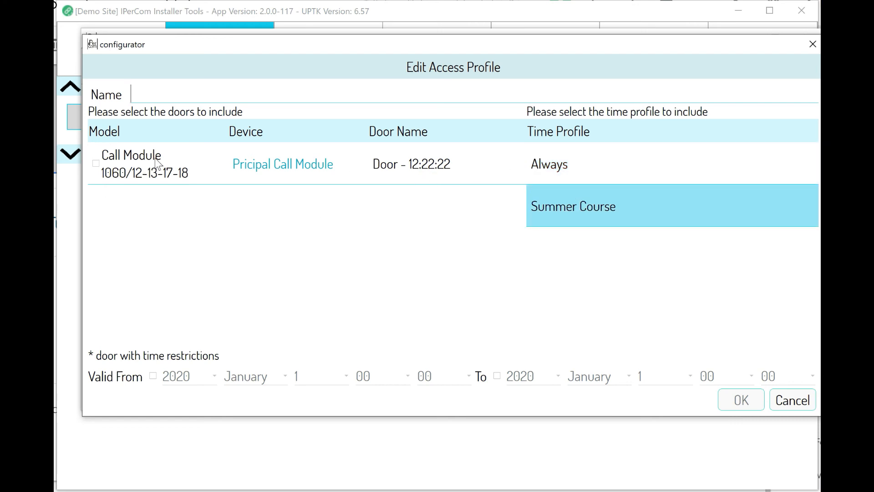
type("Summer Course AP")
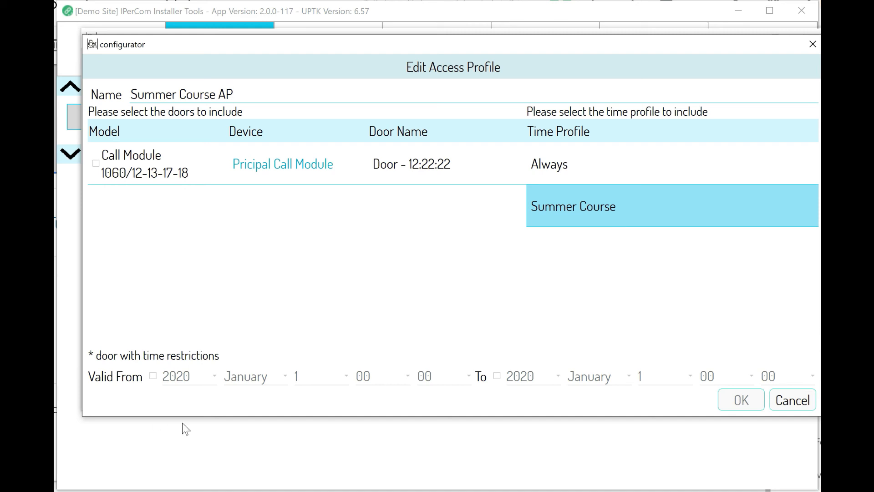
Make it valid 1 June–22 September 2020, include the Call Module door, and save.
left_click(154, 374)
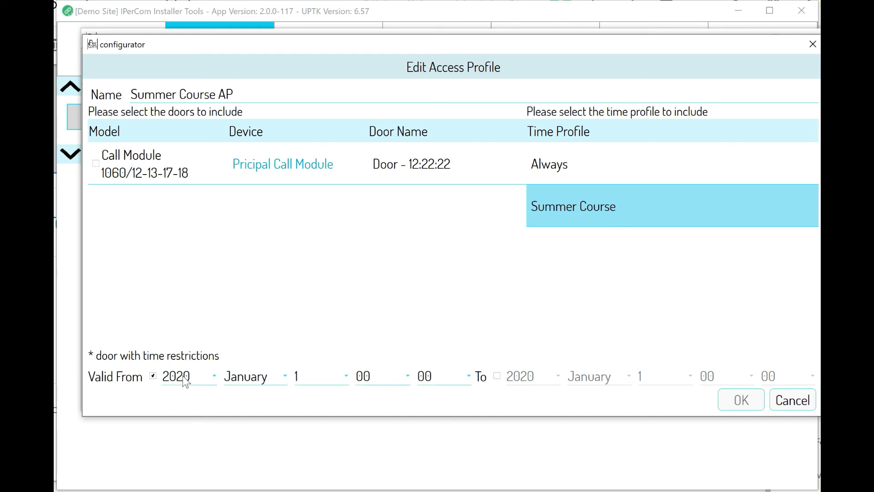
left_click(261, 376)
left_click(258, 415)
left_click(497, 376)
left_click(581, 378)
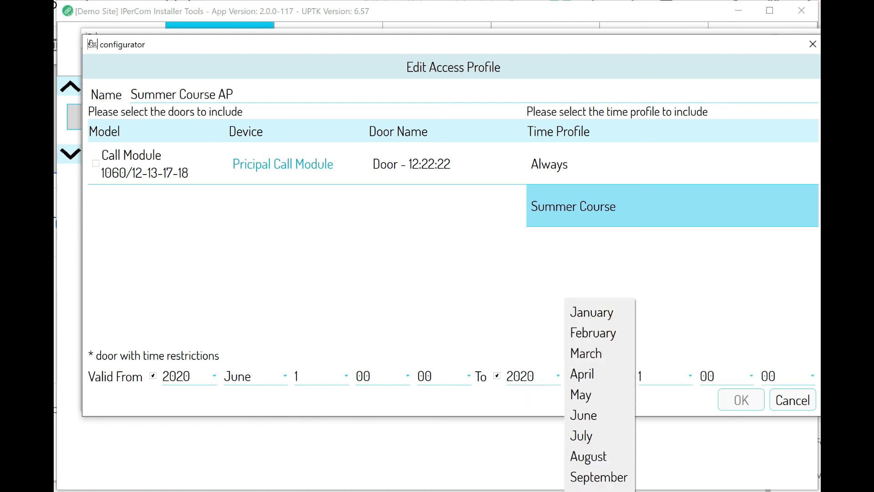
left_click(601, 476)
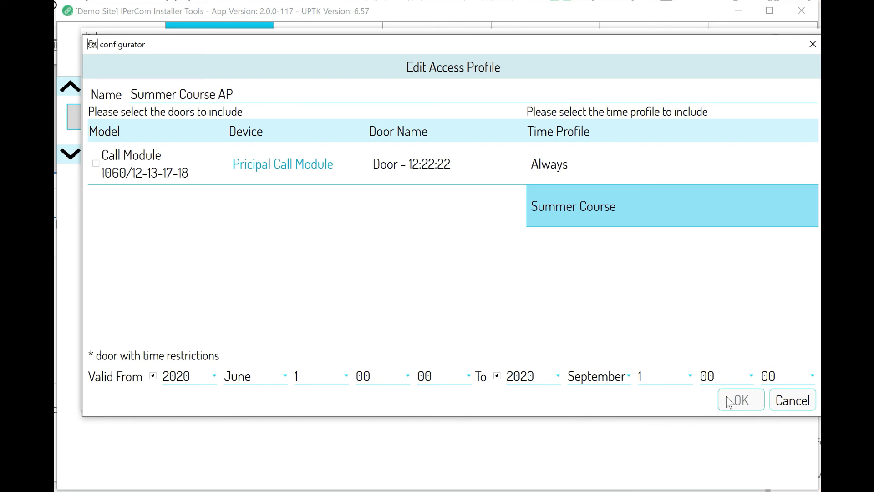
left_click(654, 377)
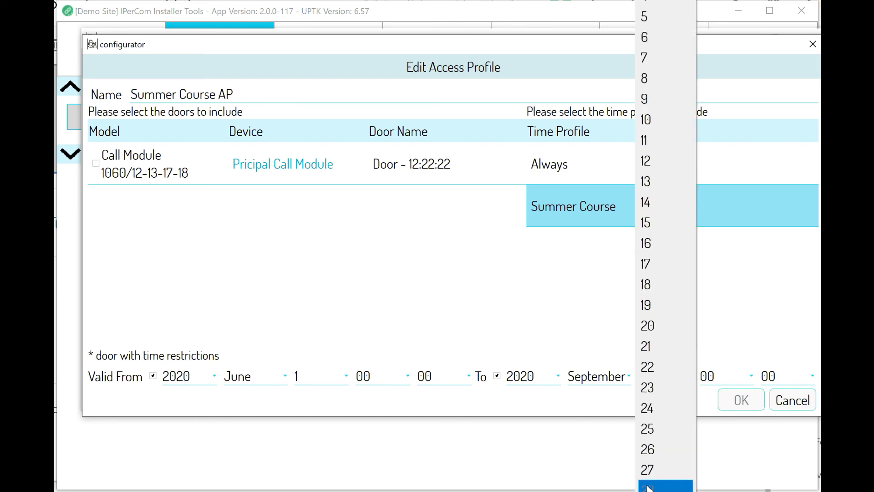
left_click(659, 370)
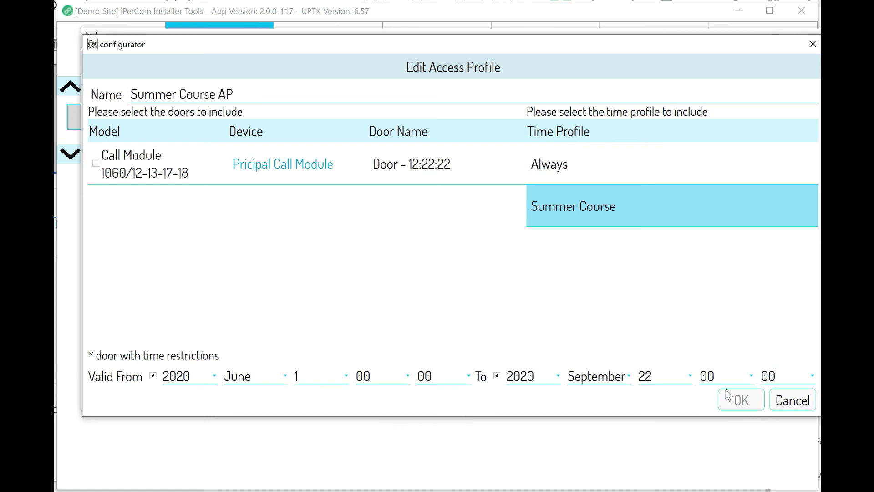
left_click(235, 95)
left_click(95, 163)
left_click(733, 402)
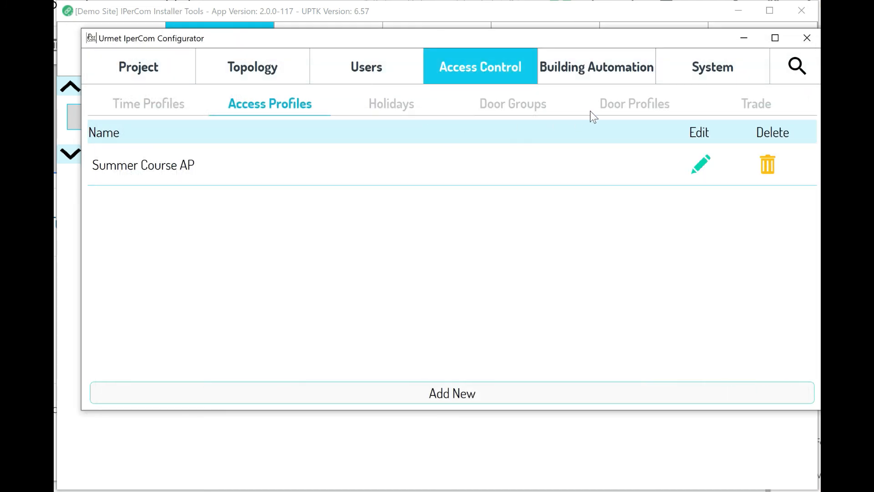
Create the trade 'Summer Course AP Trade' for the Summer Course AP access profile.
left_click(757, 107)
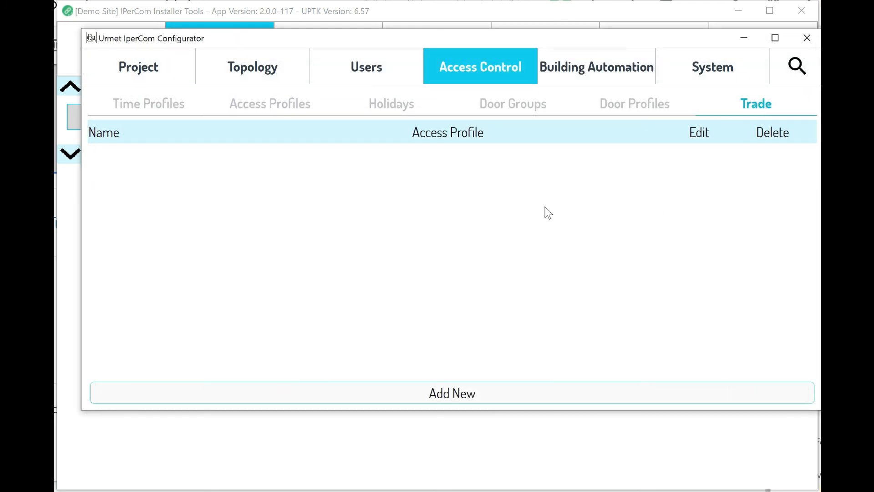
left_click(451, 394)
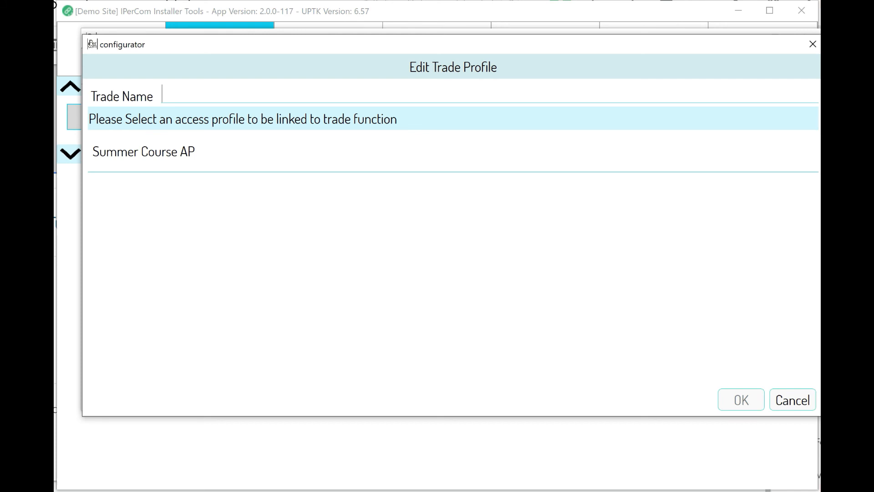
left_click(135, 146)
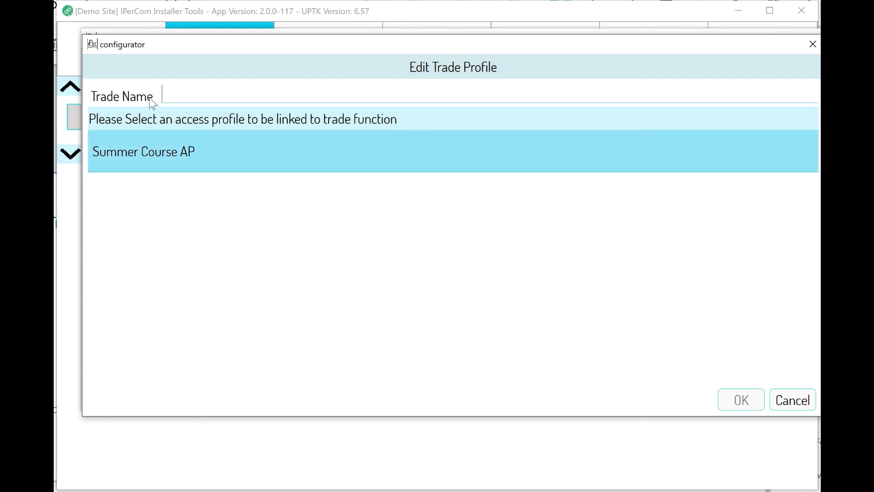
type("Symmer")
key("BackSpace")
key("BackSpace")
key("BackSpace")
key("BackSpace")
key("BackSpace")
type("ym")
key("BackSpace")
key("BackSpace")
type("ummer Course AP")
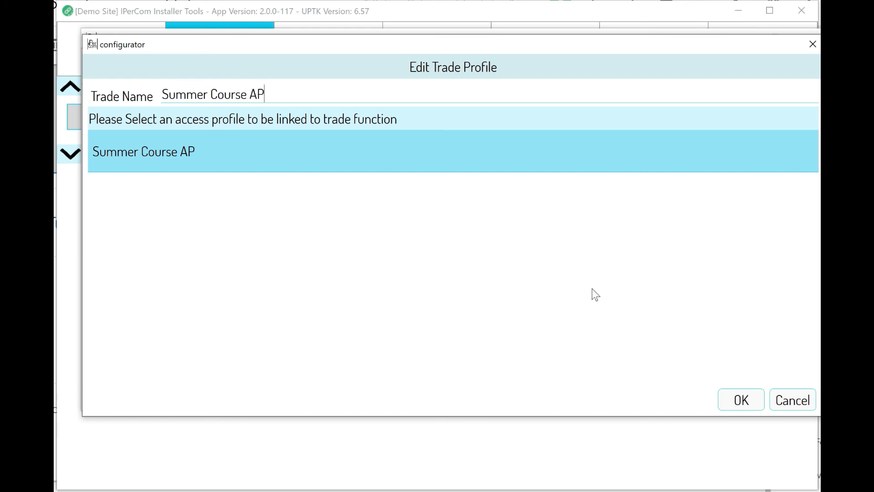
type(" Trade")
left_click(741, 398)
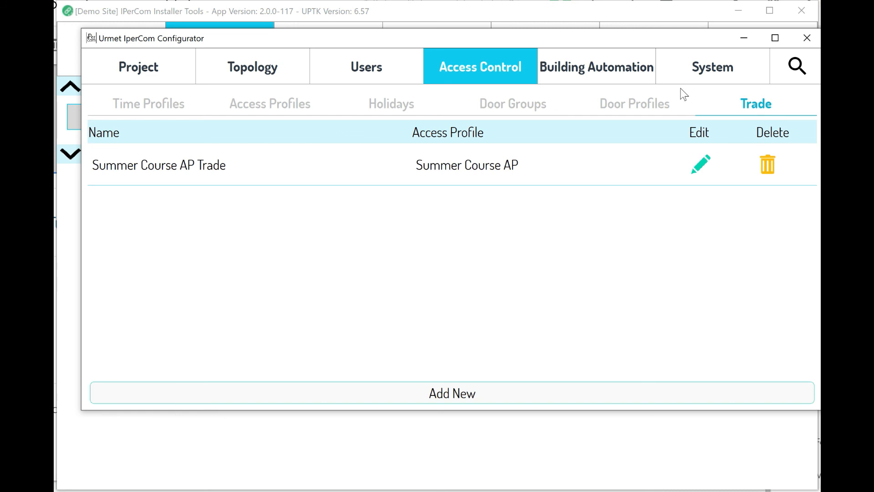
left_click(634, 66)
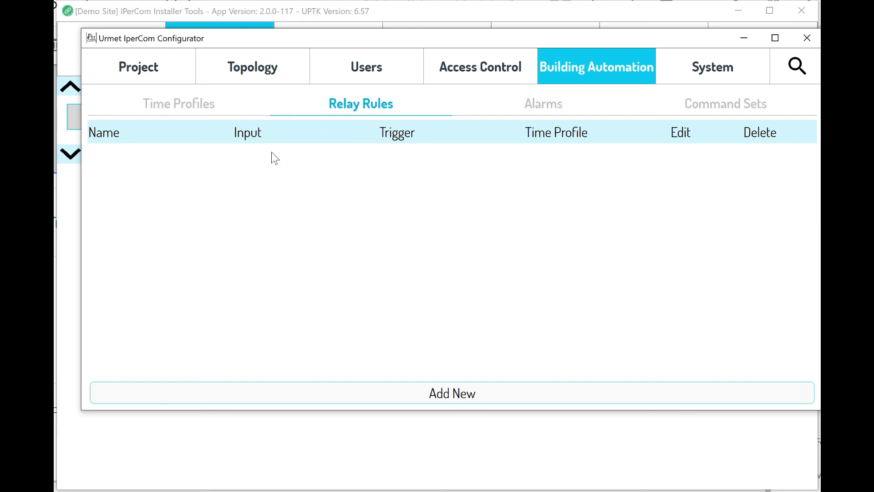
Review the Building Automation time profiles, then start a new alarm from the Alarms list.
left_click(191, 111)
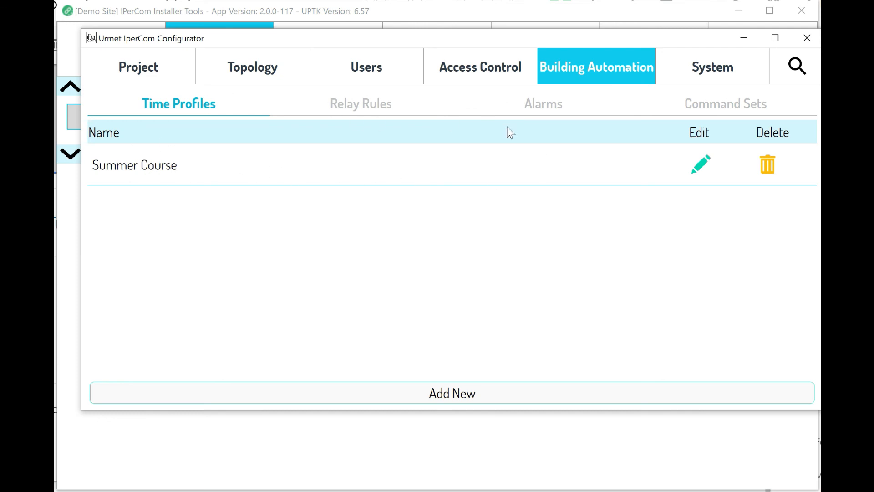
left_click(606, 109)
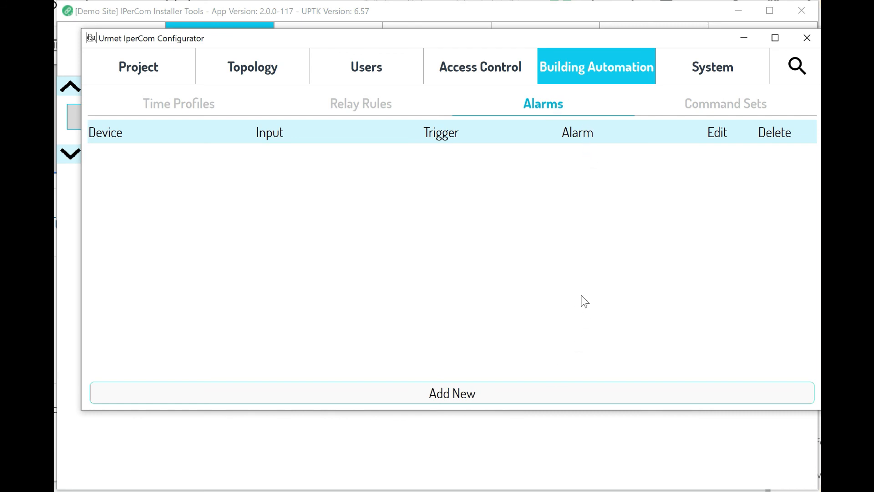
left_click(455, 395)
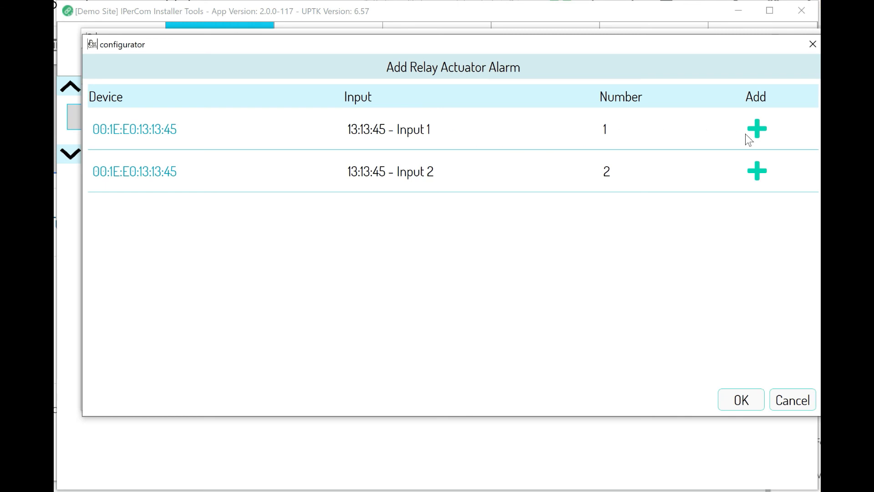
Give relay Input 1 an ON-triggered Flooding alarm and confirm both dialogs.
left_click(758, 129)
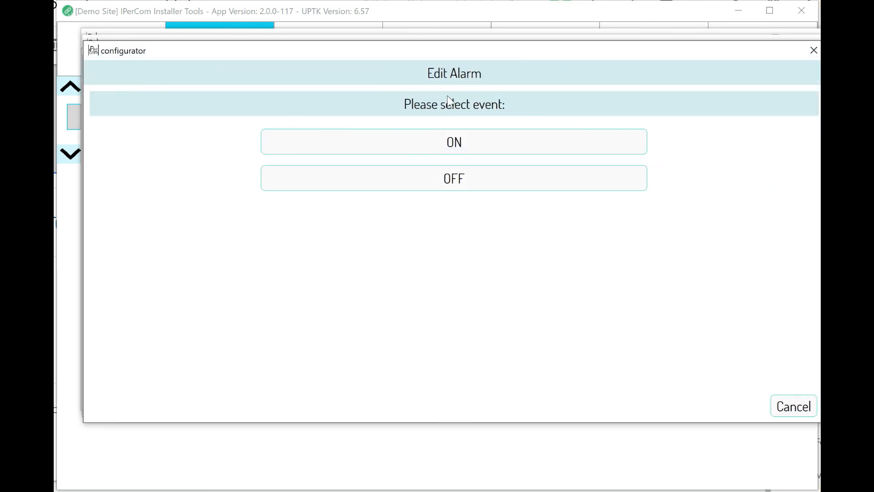
left_click(457, 141)
left_click(493, 134)
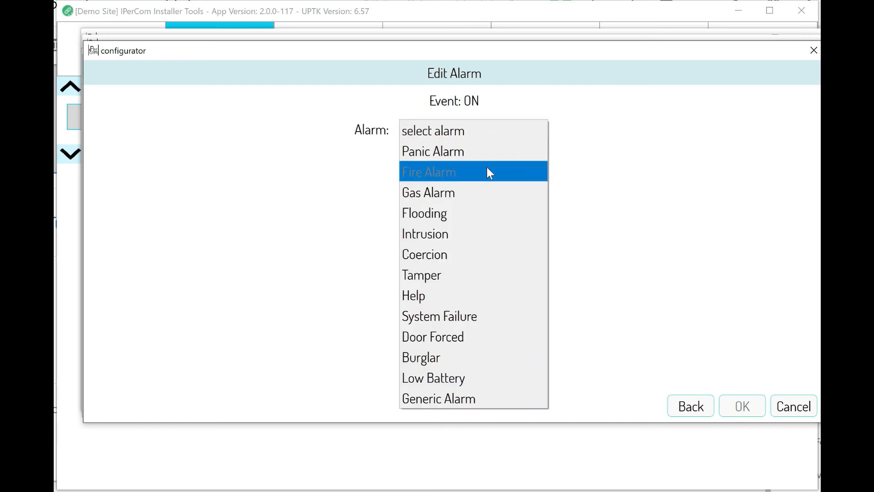
left_click(488, 268)
left_click(543, 130)
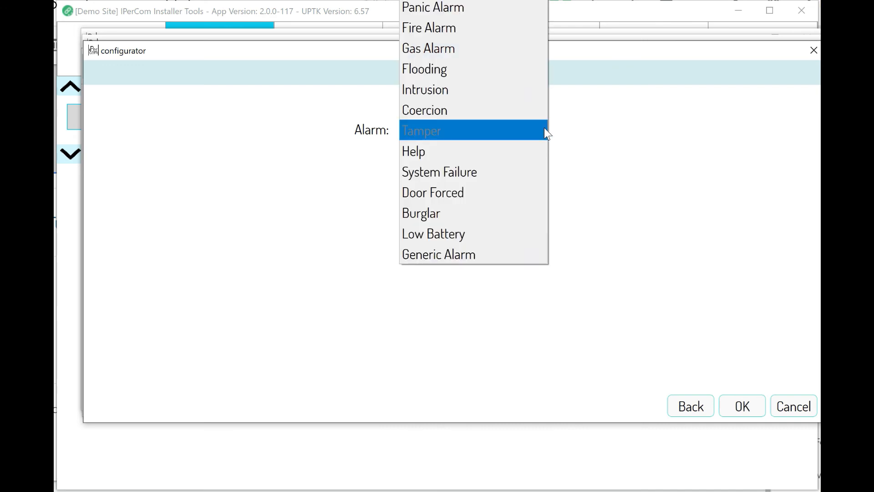
left_click(501, 68)
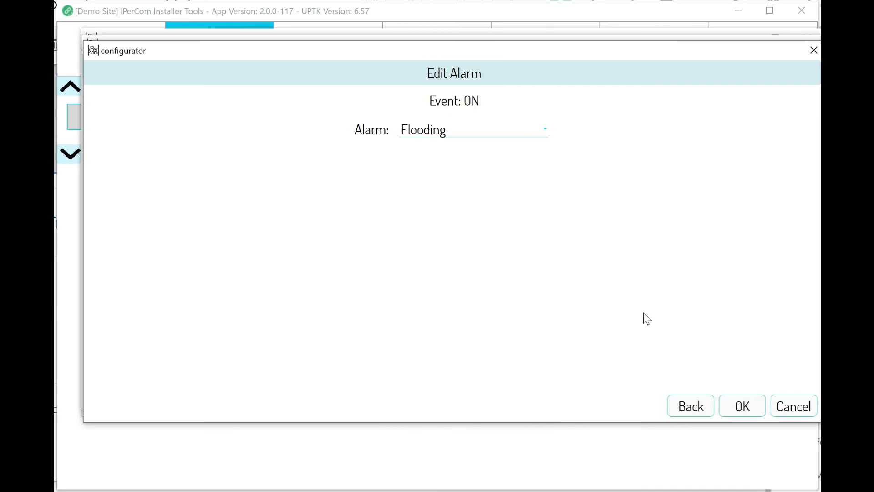
left_click(741, 409)
left_click(736, 399)
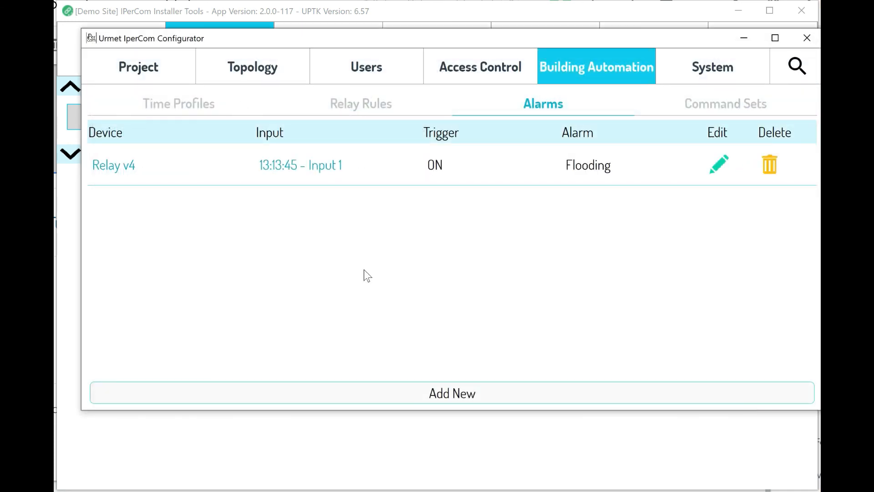
Look over the command sets, then bring up the System Global Settings page.
left_click(705, 110)
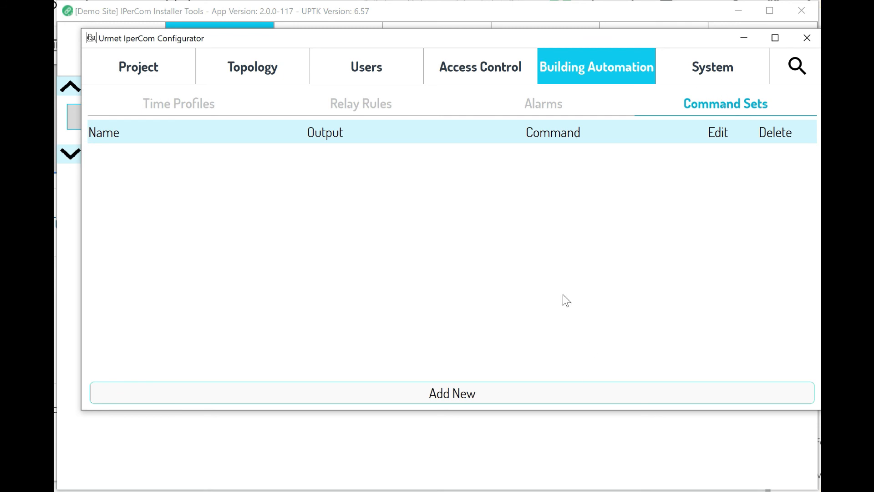
left_click(708, 72)
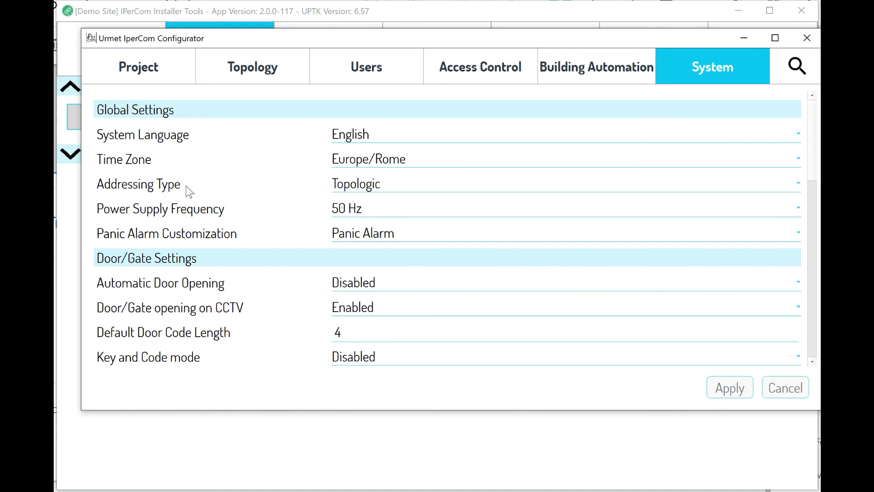
Check the addressing type and supply frequency options, keeping Topologic and 50 Hz.
left_click(424, 181)
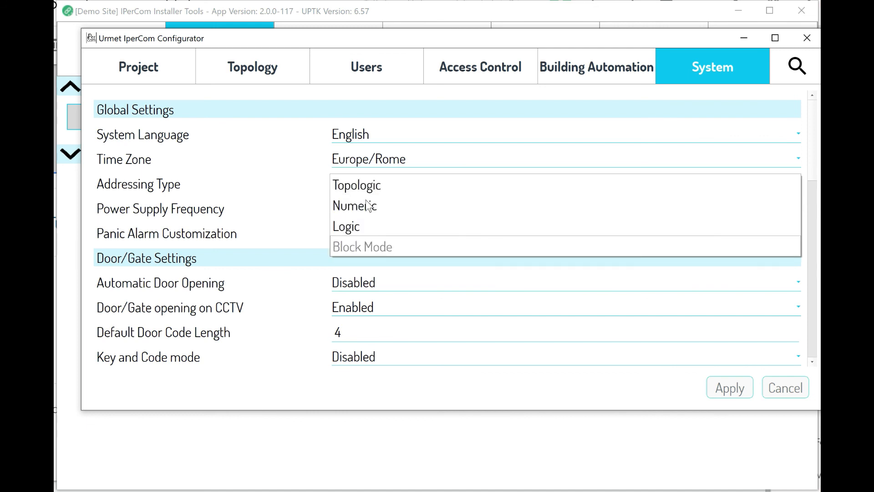
left_click(273, 206)
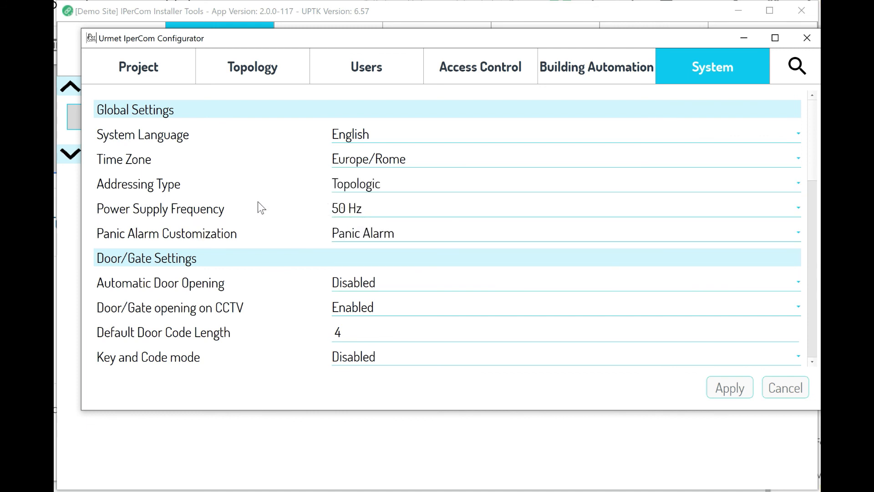
left_click(408, 207)
left_click(408, 208)
scroll(294, 230, "down", 1)
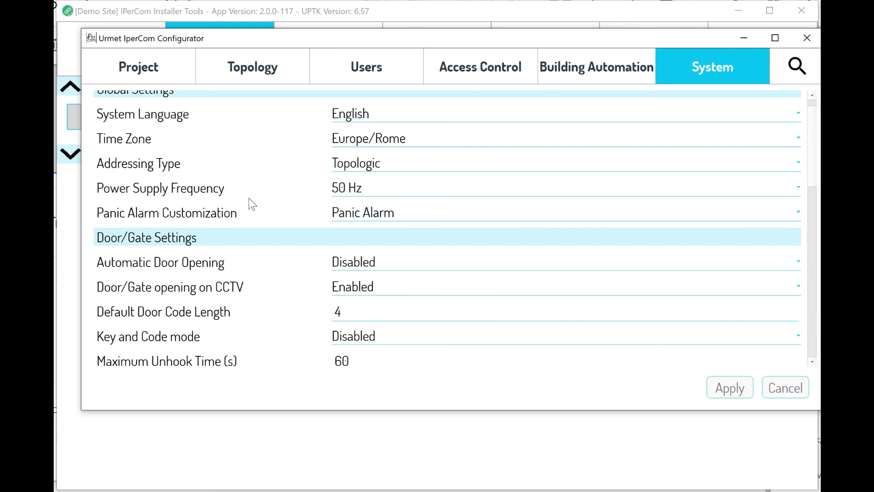
Check the panic alarm options keeping Panic Alarm, then view all 937 entries in search.
left_click(384, 210)
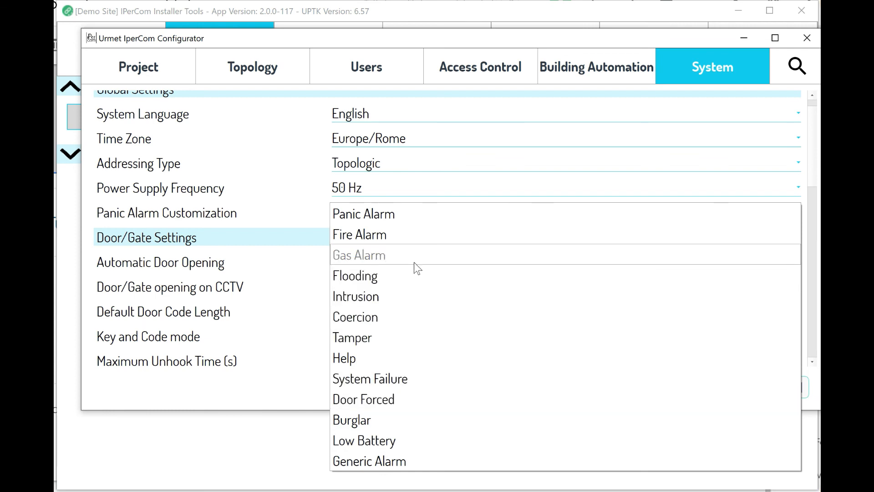
left_click(293, 232)
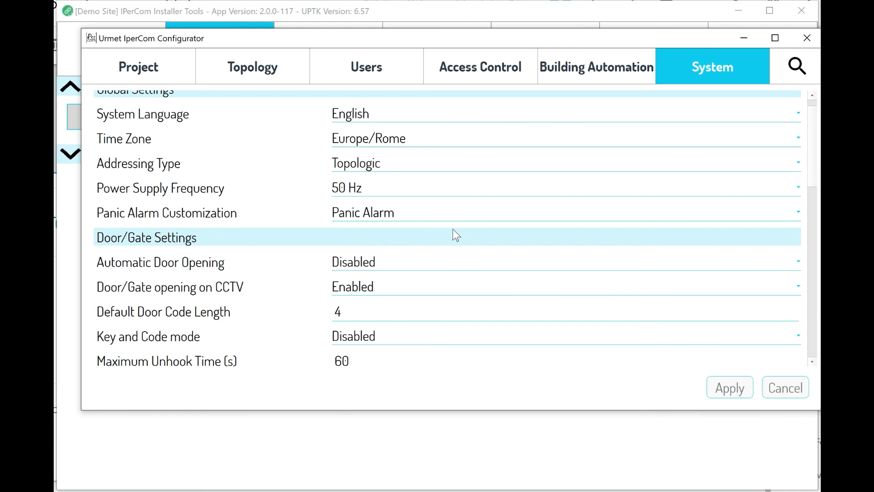
scroll(464, 273, "down", 1)
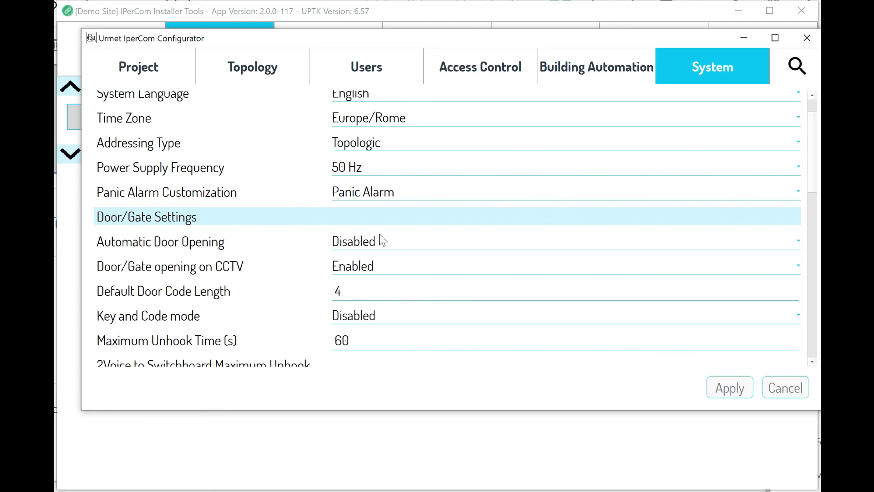
scroll(360, 287, "down", 2)
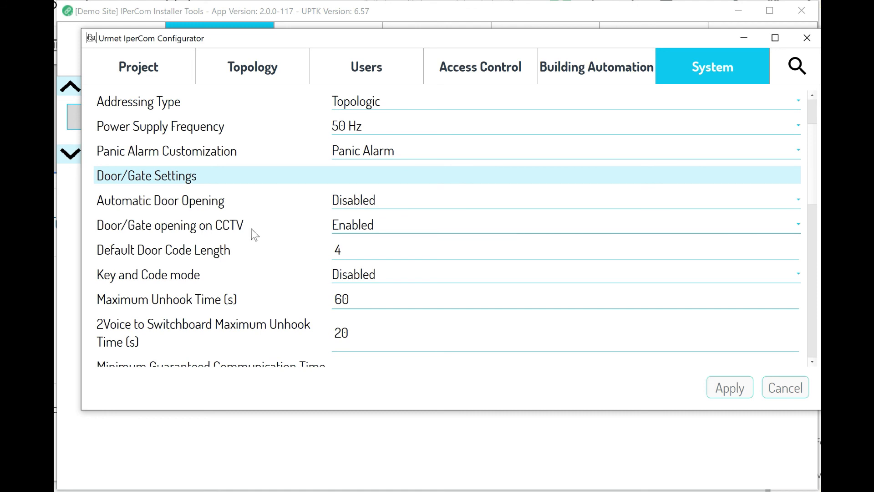
scroll(251, 228, "down", 1)
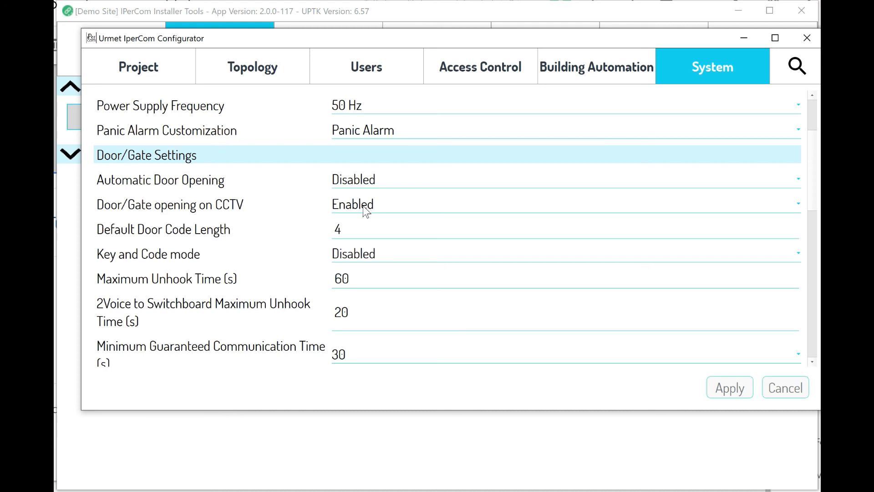
scroll(351, 272, "down", 4)
scroll(437, 277, "down", 6)
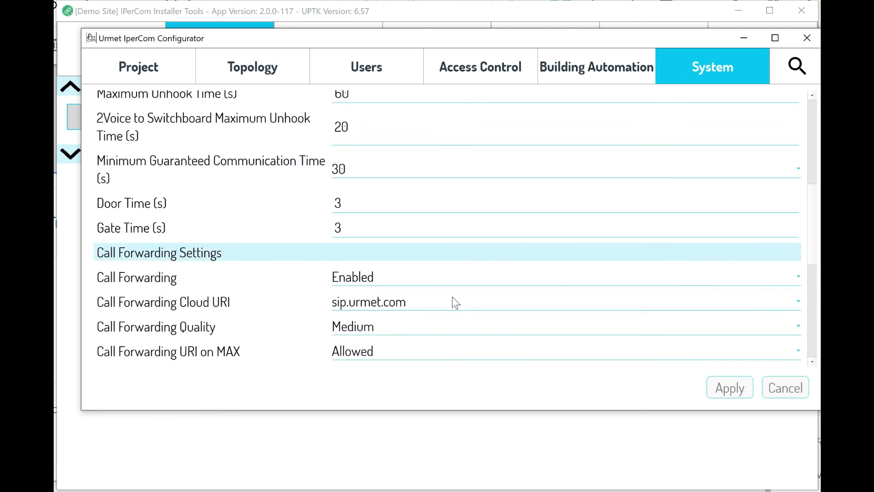
left_click(796, 73)
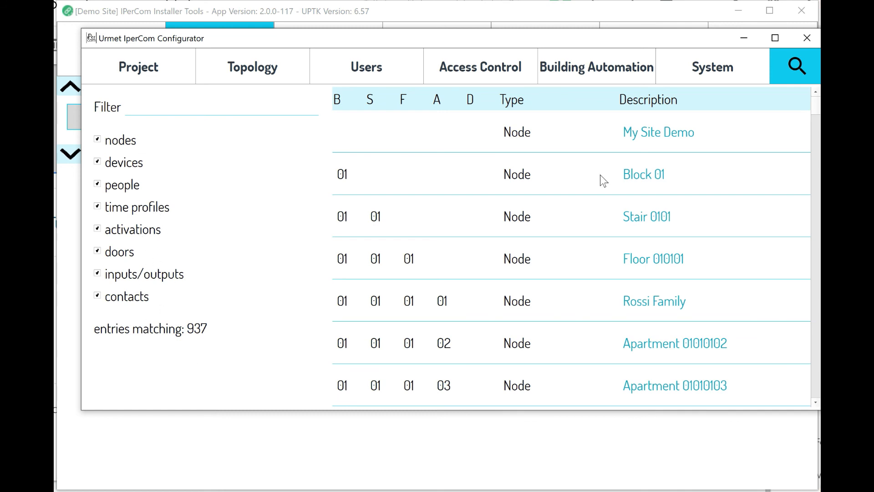
Save the configuration from Project Details, then exit the configurator, confirming with OK.
left_click(143, 71)
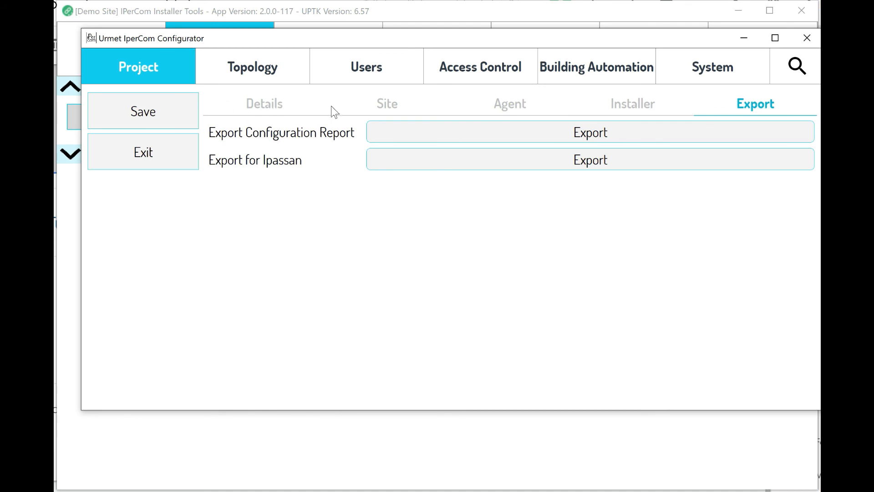
left_click(266, 101)
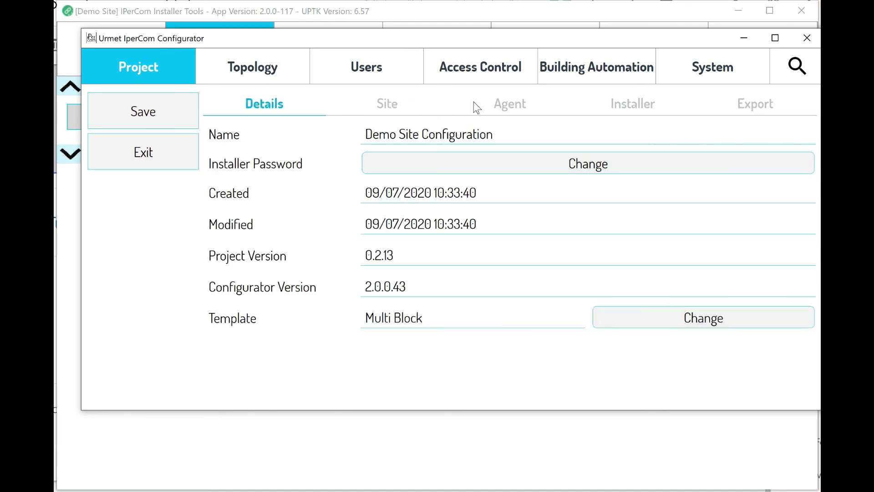
left_click(135, 111)
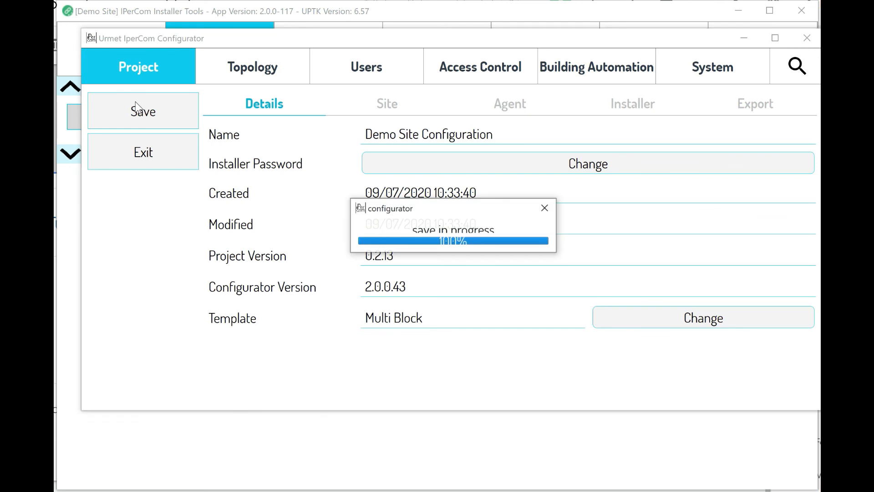
left_click(142, 153)
left_click(407, 261)
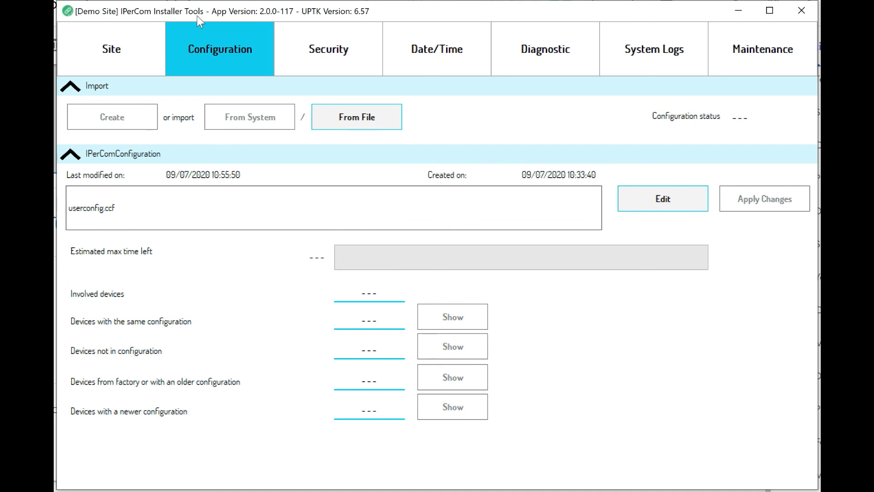
Switch between the Site and Configuration pages, ending on the Demo Site overview.
left_click(109, 50)
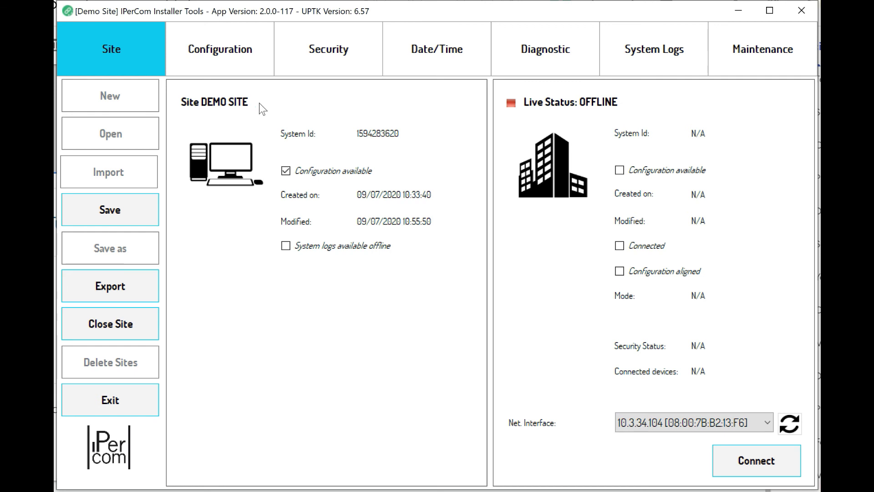
left_click(209, 49)
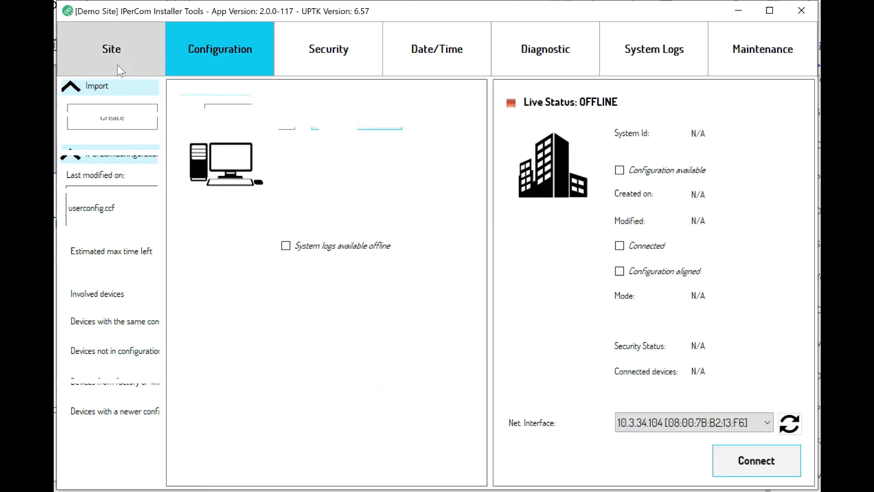
left_click(117, 64)
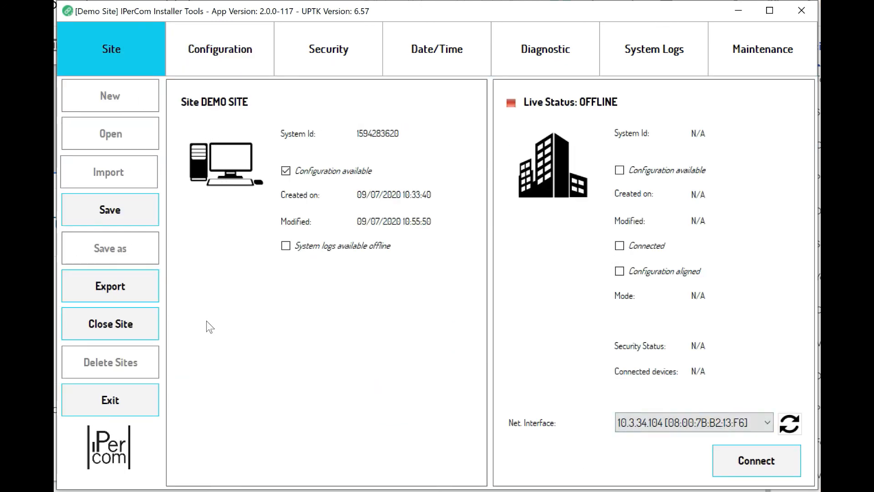